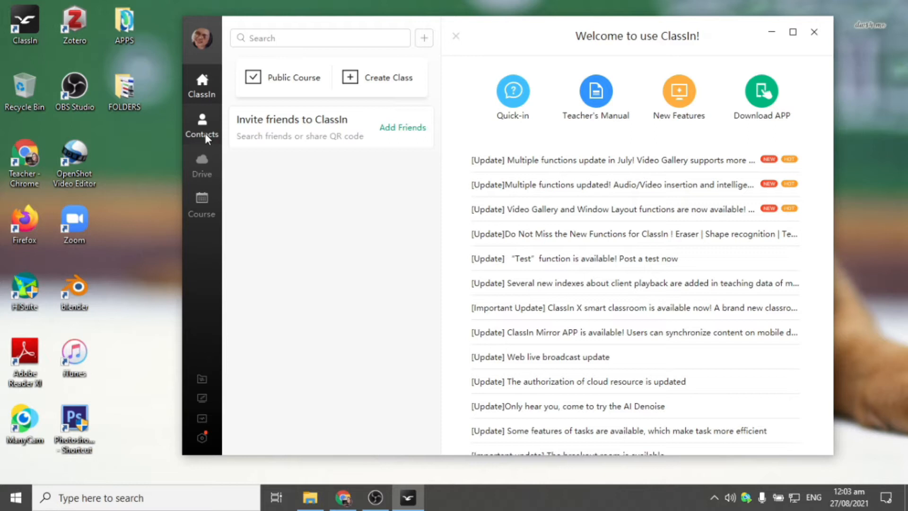
- Check the teacher's profile card, show the Capstone Project and cc101 contacts list, then open My Drive
click(200, 129)
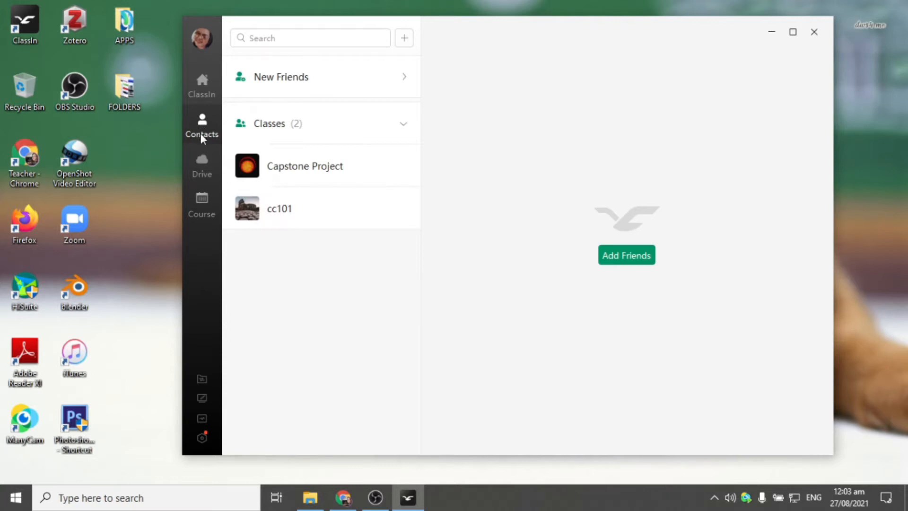
click(205, 85)
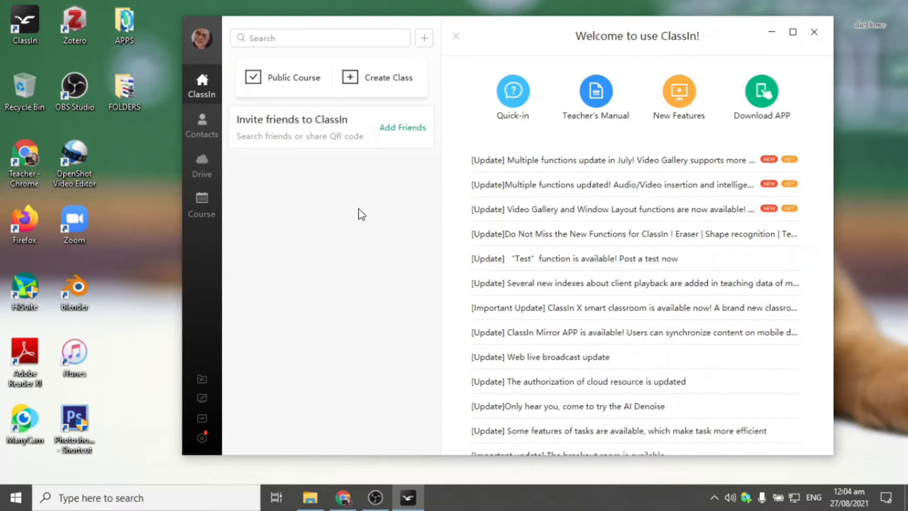
click(201, 39)
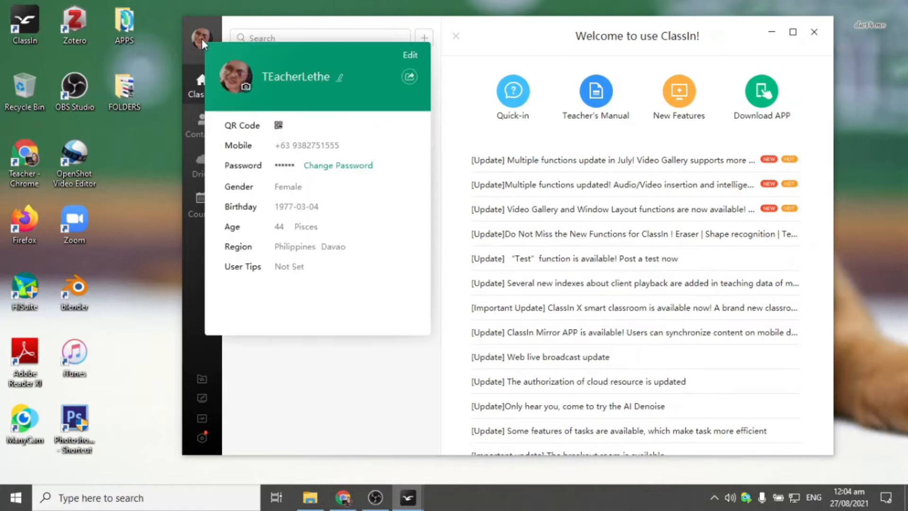
click(201, 39)
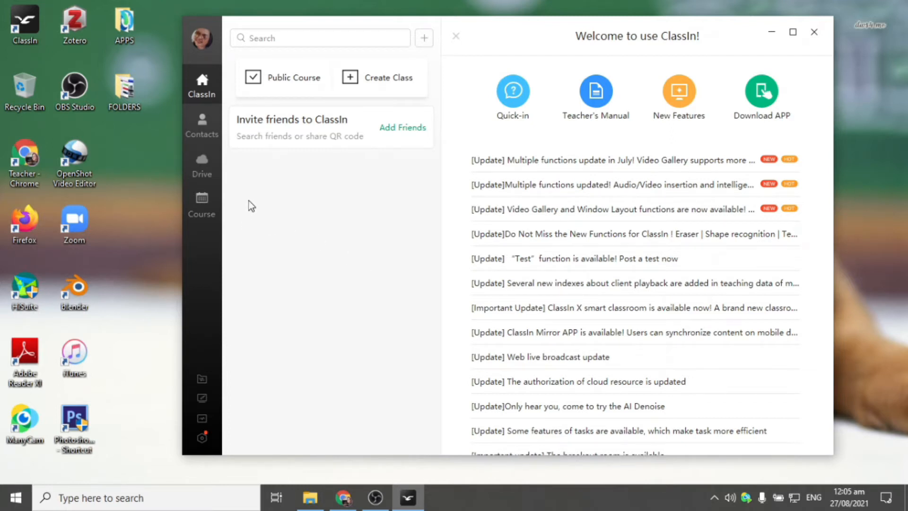
click(204, 133)
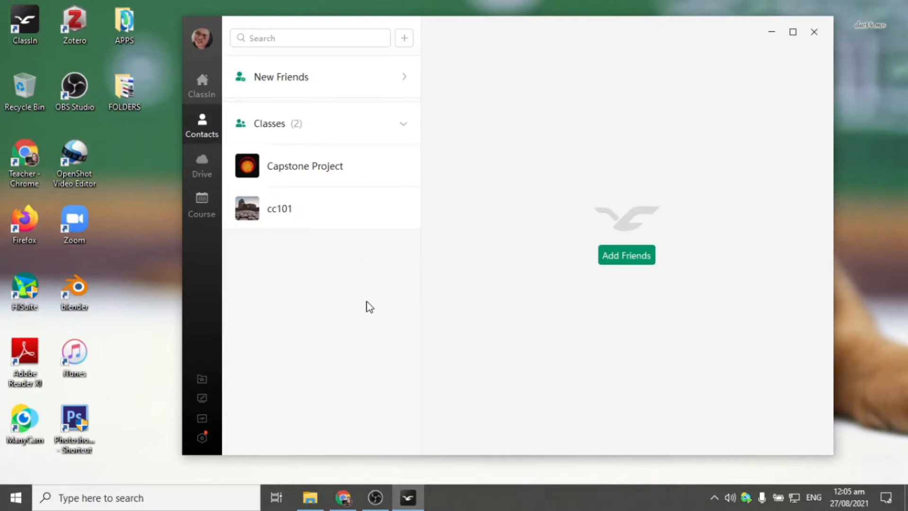
click(203, 164)
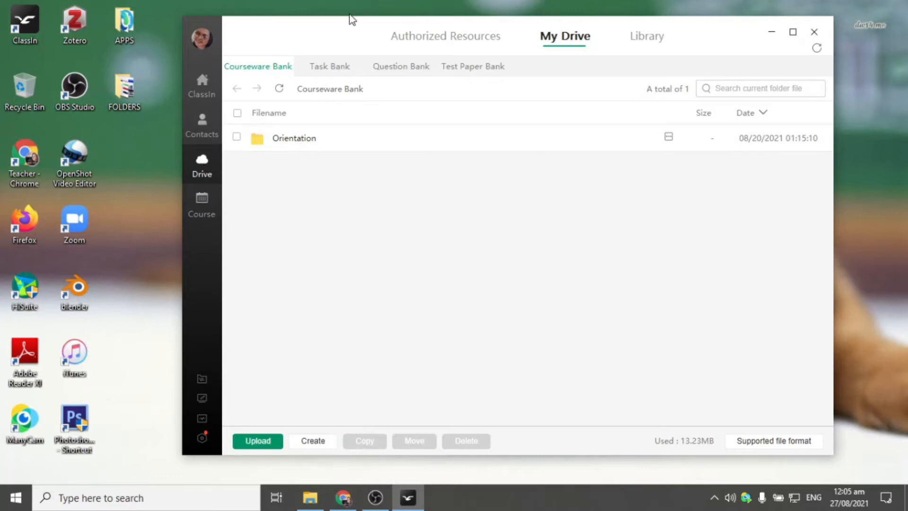
- Drag the My Drive Courseware Bank window slightly left and up
drag(339, 34, 289, 29)
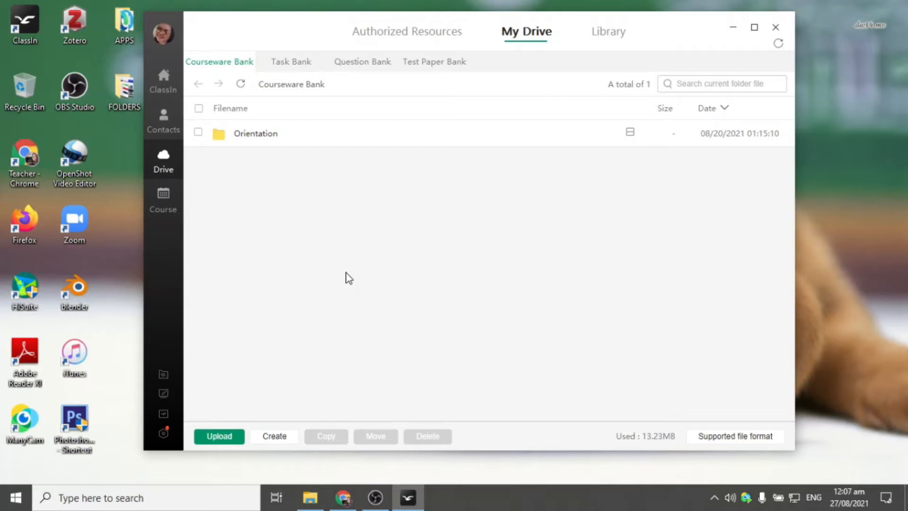
- Switch to the August 2021 course calendar and toggle the File Transfer list open and closed twice
click(163, 201)
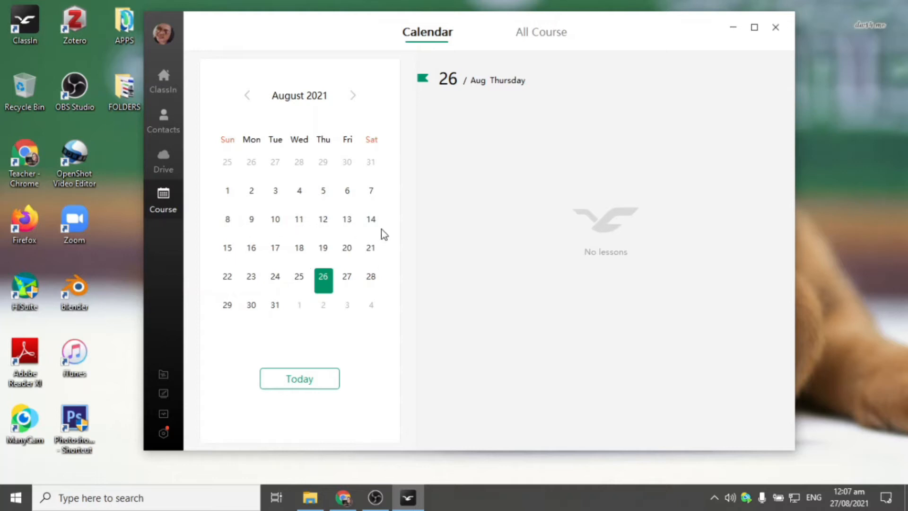
click(164, 376)
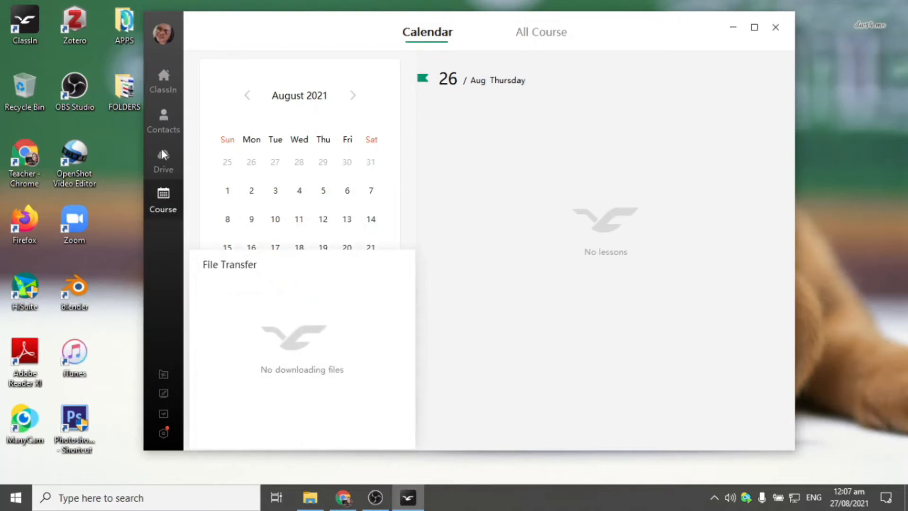
click(164, 375)
click(164, 375)
click(163, 395)
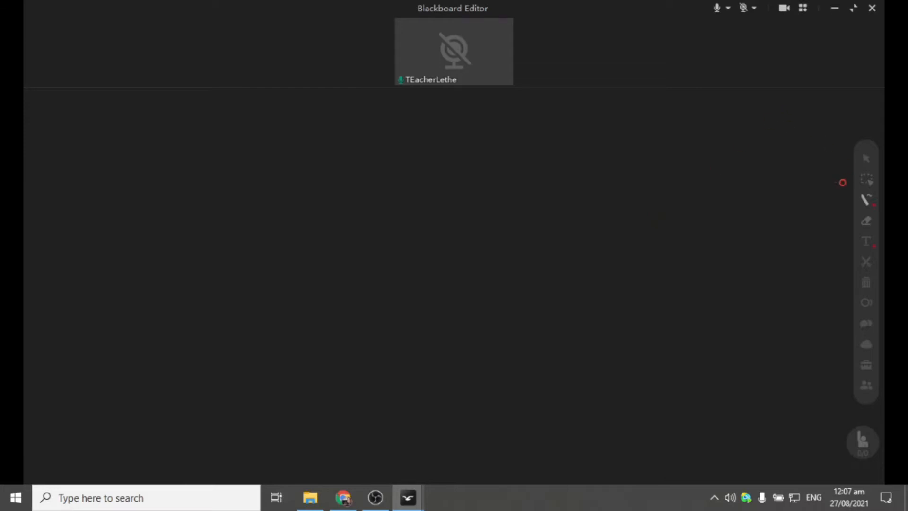
mouse_move(871, 207)
click(727, 7)
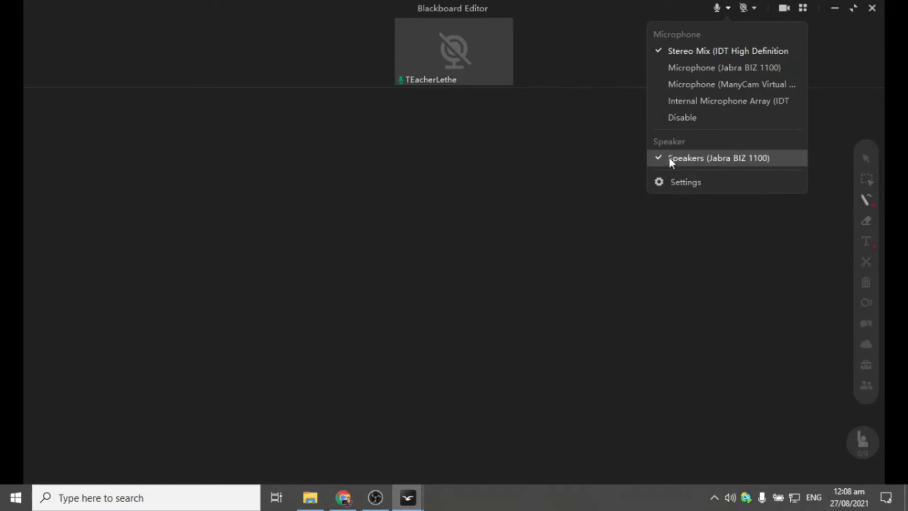
click(817, 191)
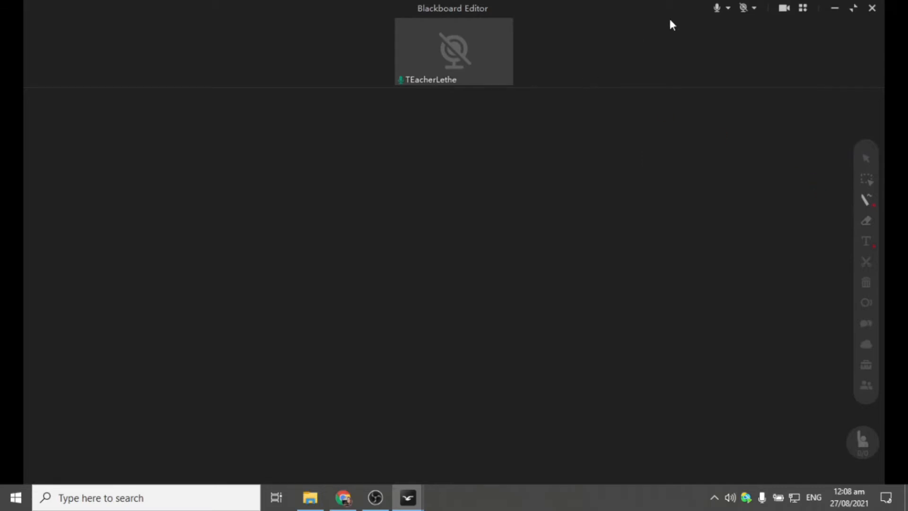
click(754, 8)
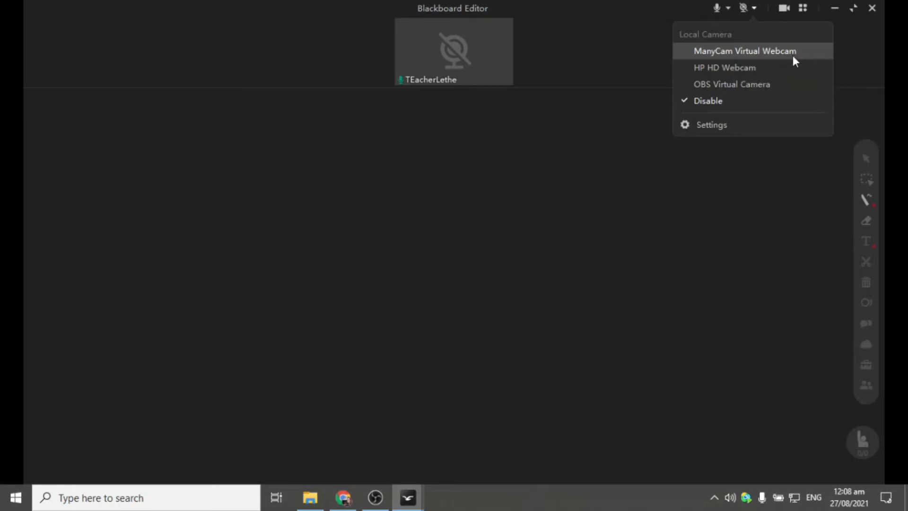
- Dismiss the camera source list and close the Blackboard Editor
click(721, 52)
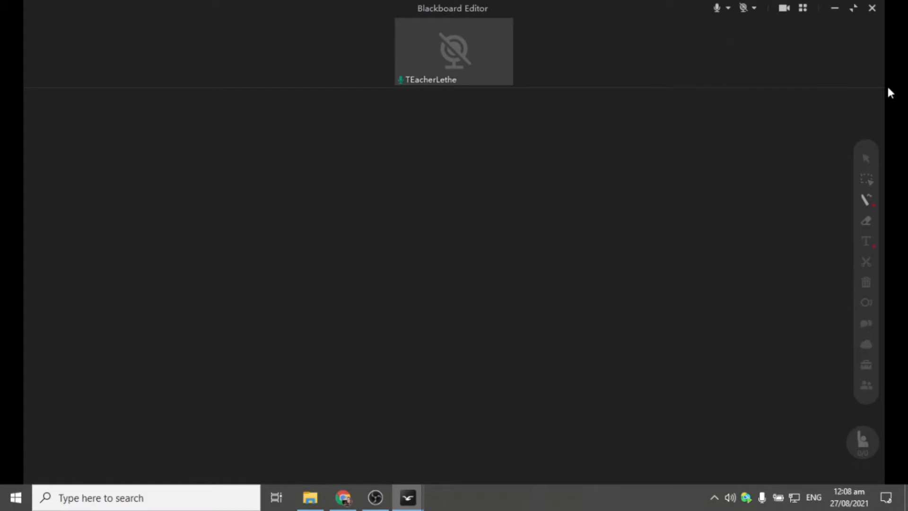
click(872, 8)
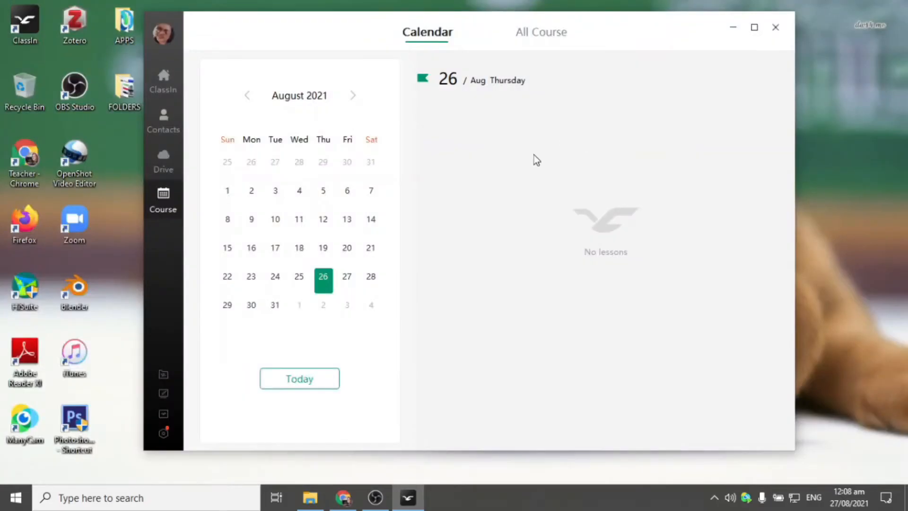
- Log in to RMMC LMS with the teacher account's username and password, then show My Courses
click(339, 505)
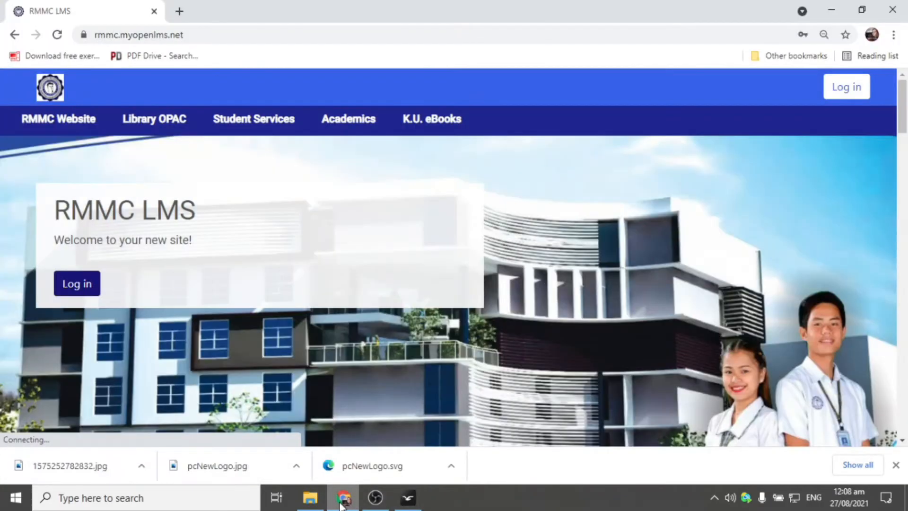
click(86, 287)
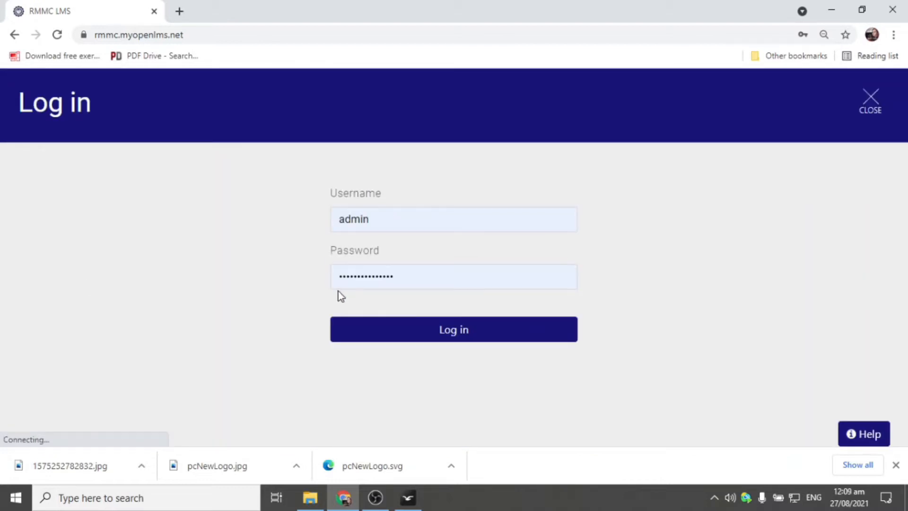
click(404, 226)
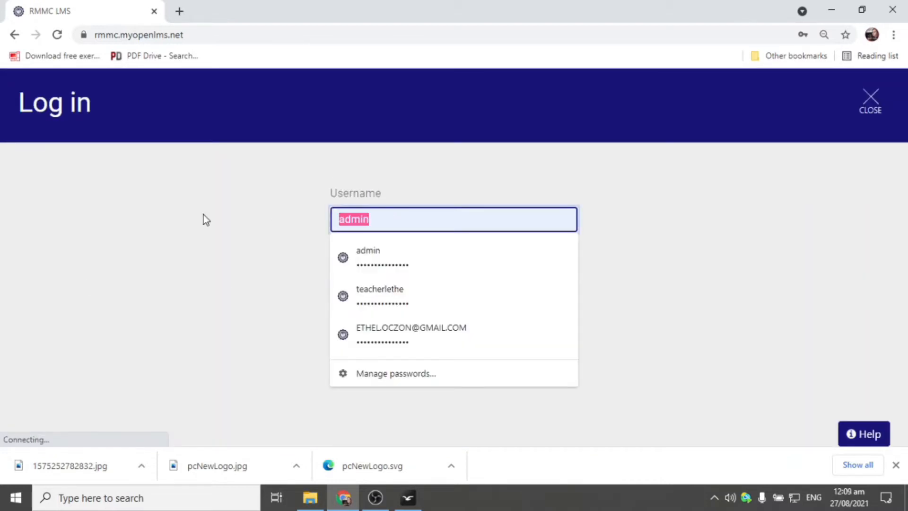
text(teacher)
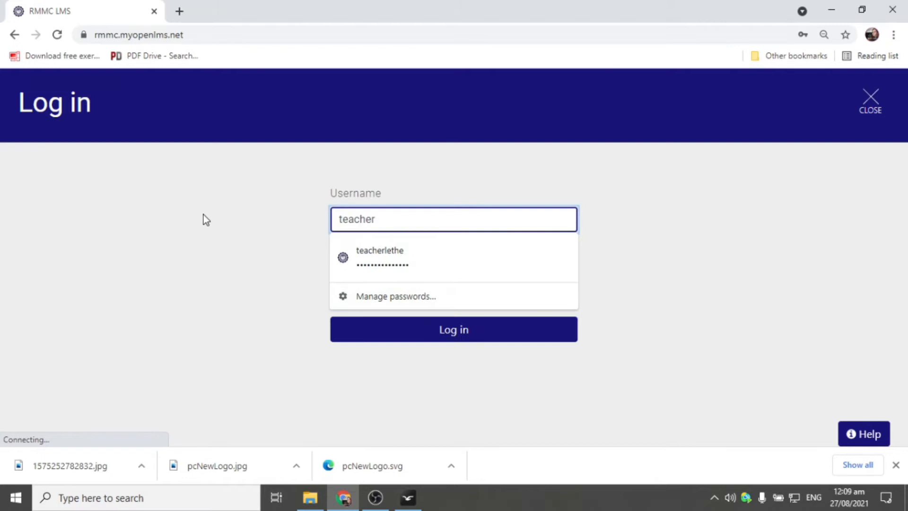
text(test)
key(Tab)
text(t********)
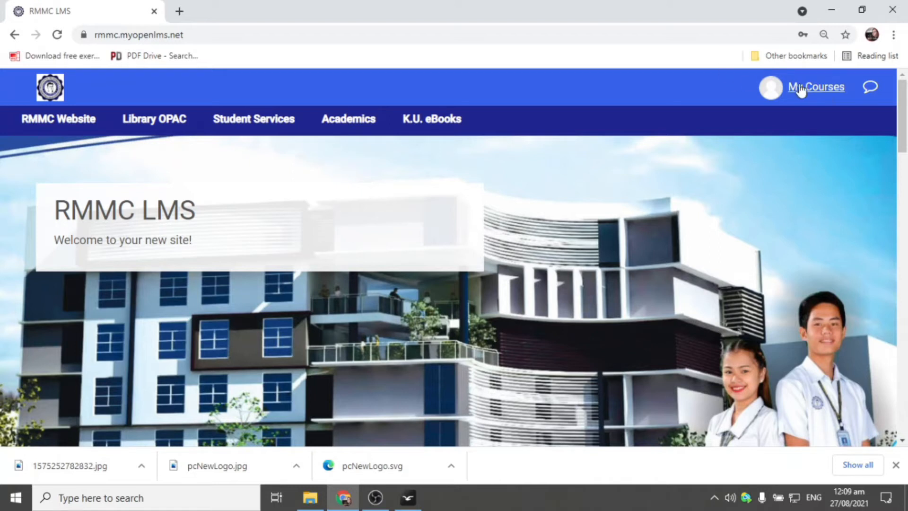
click(823, 89)
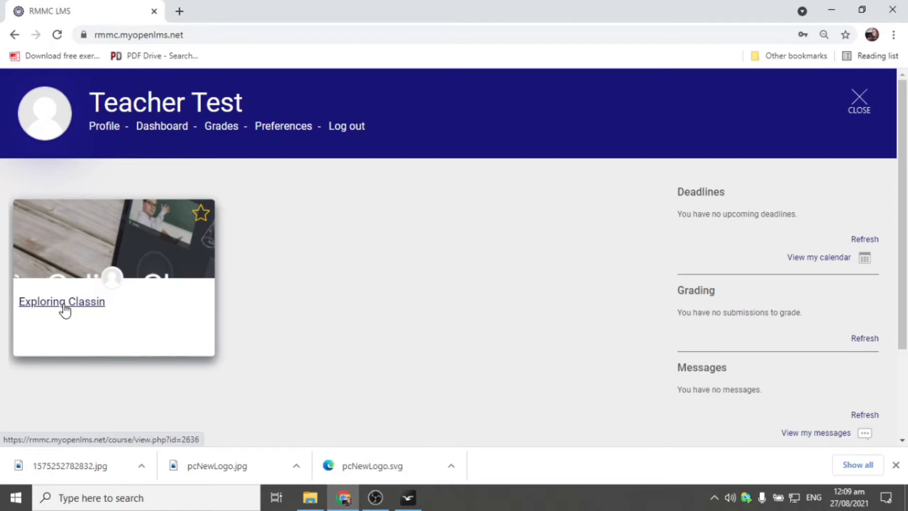
- Open Exploring Classin and delete its Testing Classin external tool activity
click(63, 306)
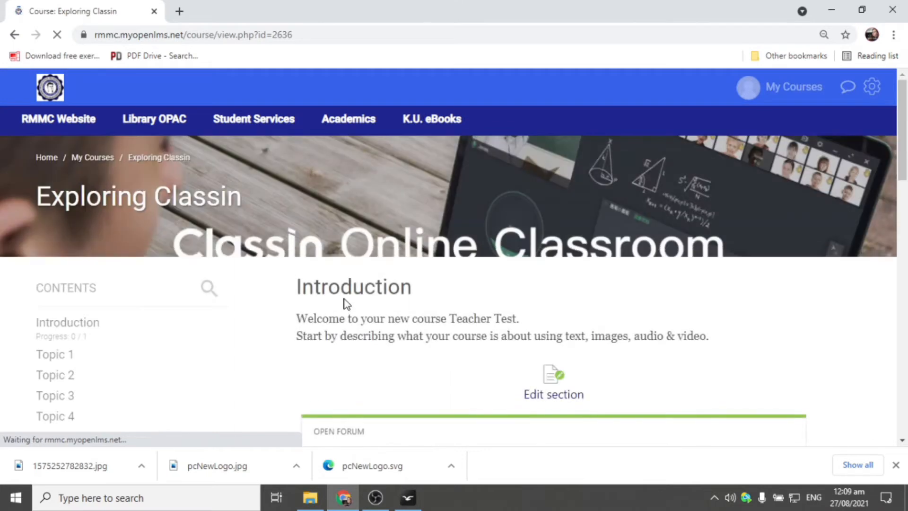
scroll(345, 312, down, 5)
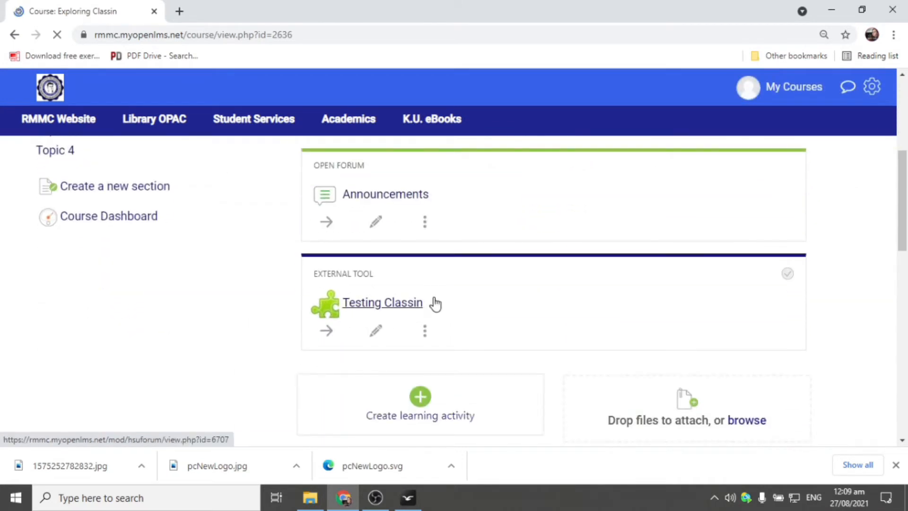
click(424, 331)
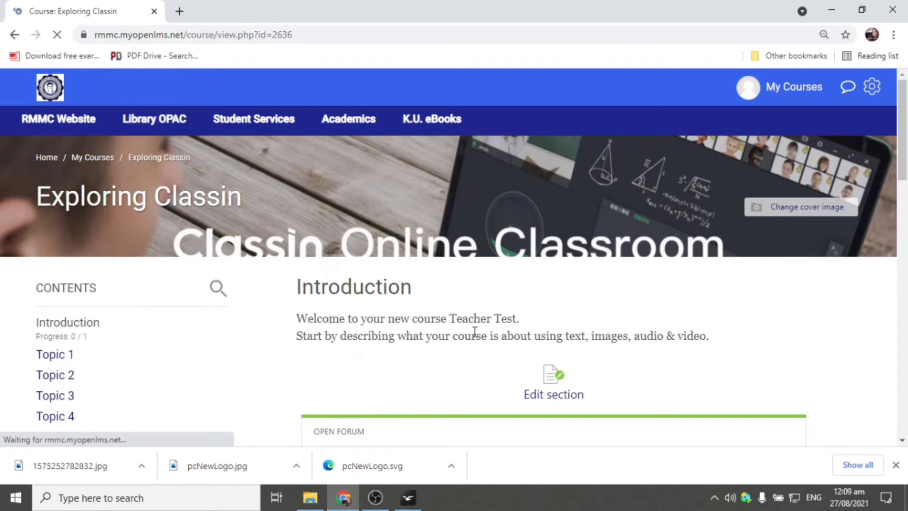
scroll(430, 331, down, 7)
click(430, 289)
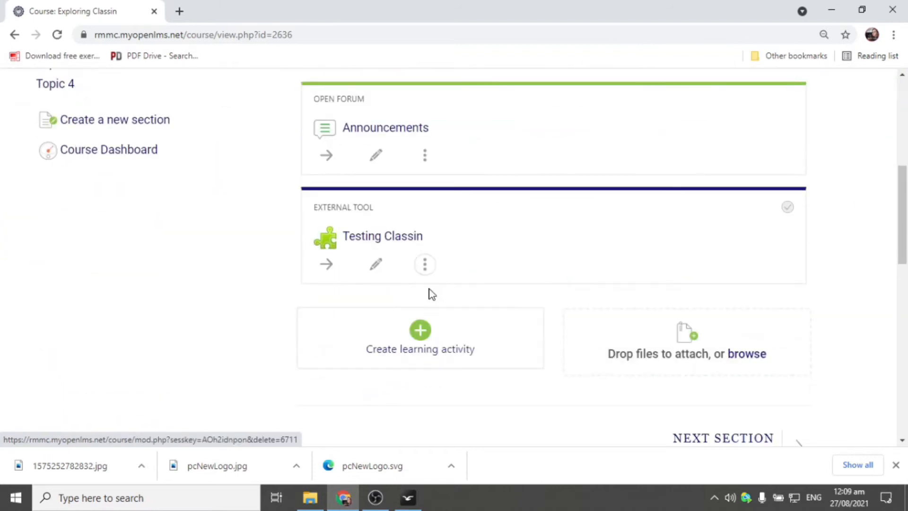
click(487, 211)
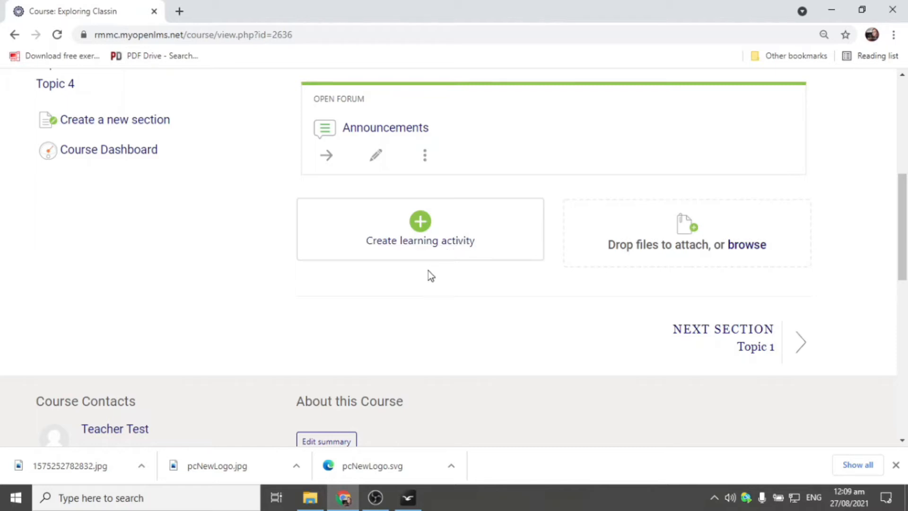
- Bring up the Add an activity or resource dialog for the Introduction section
scroll(404, 262, up, 2)
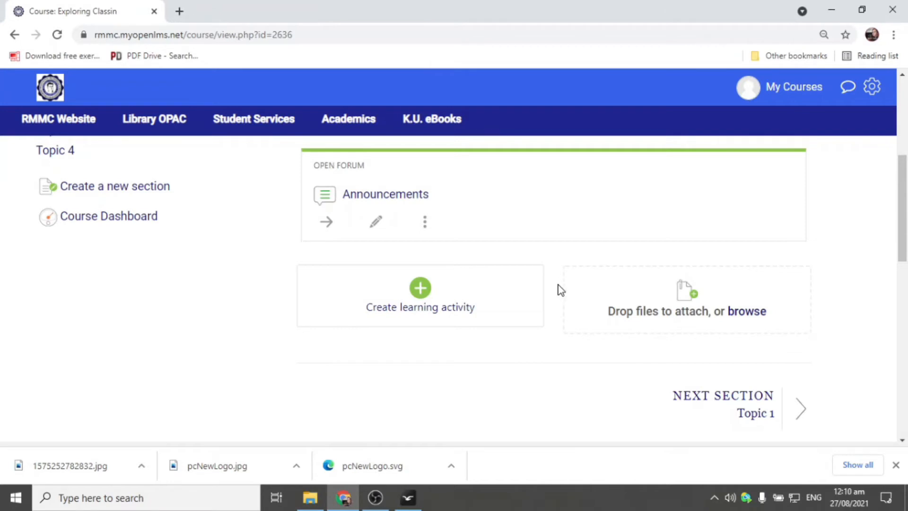
scroll(560, 289, up, 3)
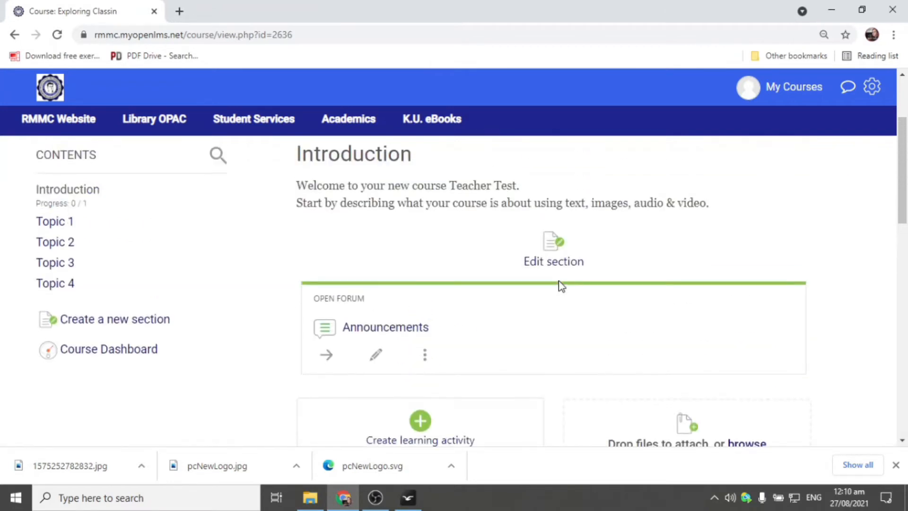
scroll(561, 286, down, 2)
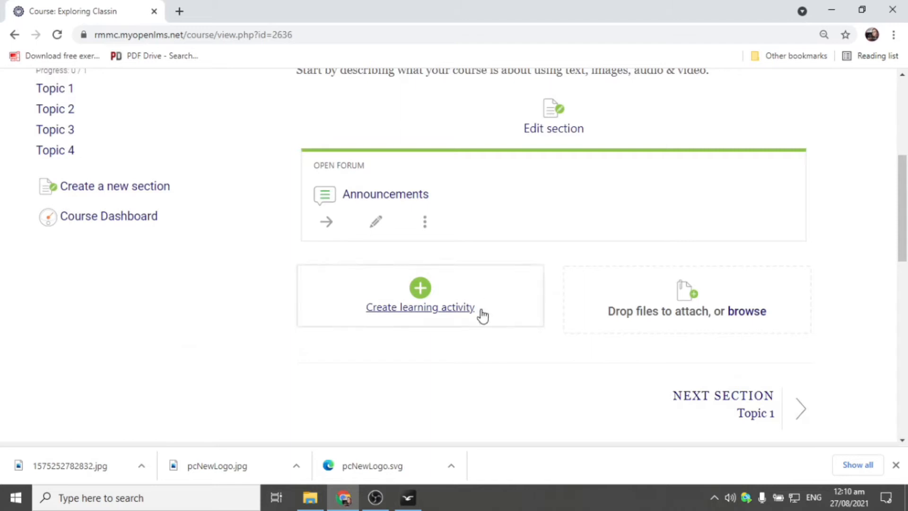
click(425, 308)
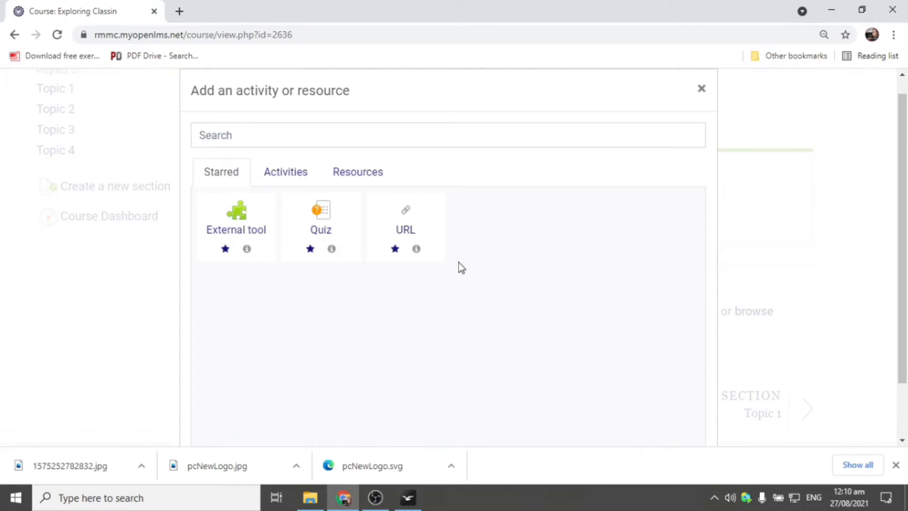
- Browse the Activities and Resources tabs, then add an External tool from Starred
click(280, 179)
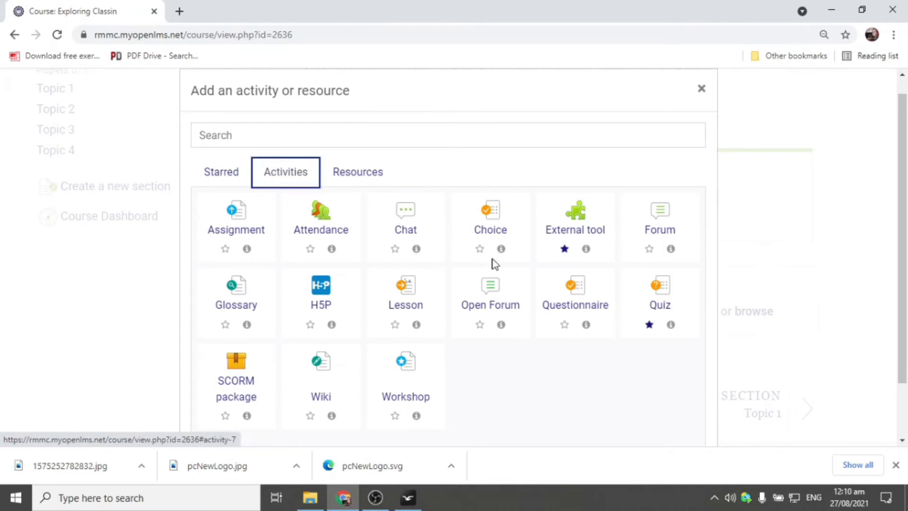
click(368, 176)
click(239, 174)
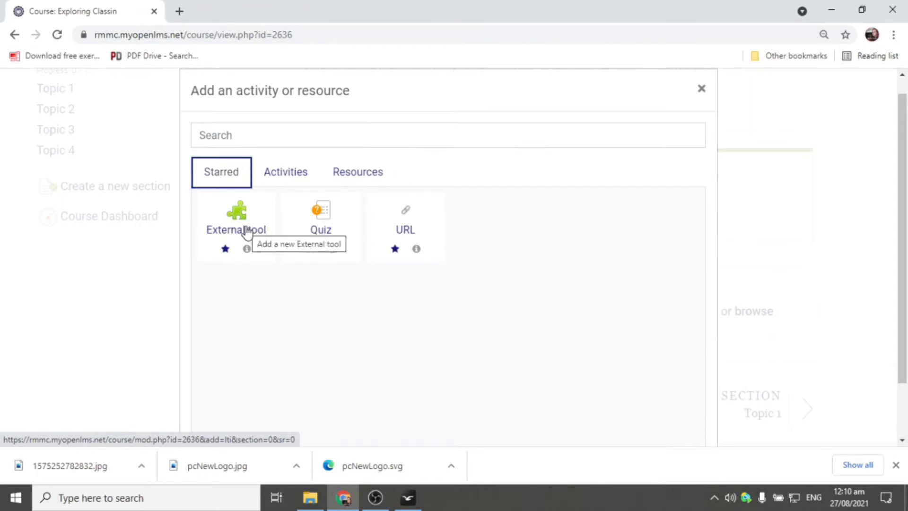
click(247, 231)
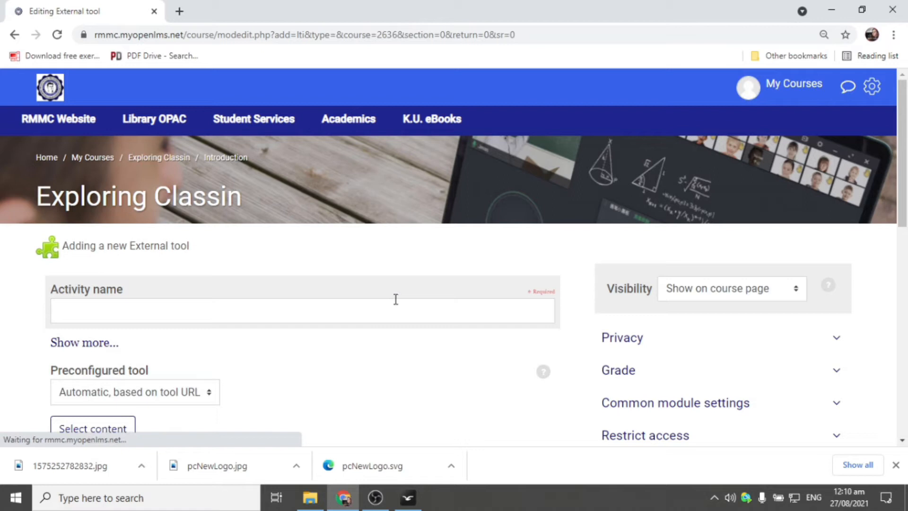
click(278, 305)
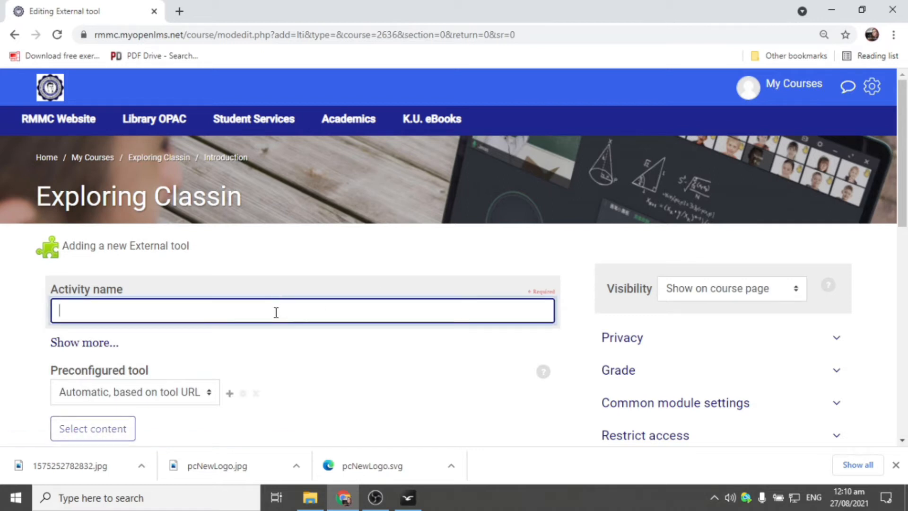
- Enter activity name 'Testing Classin', choose ClassIn as preconfigured tool, and Save and display
text(Testing Classin)
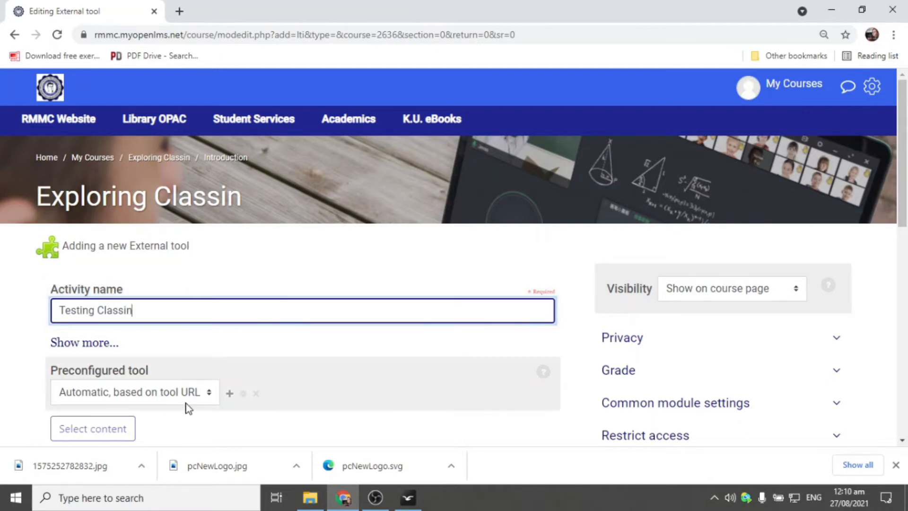
scroll(202, 358, down, 1)
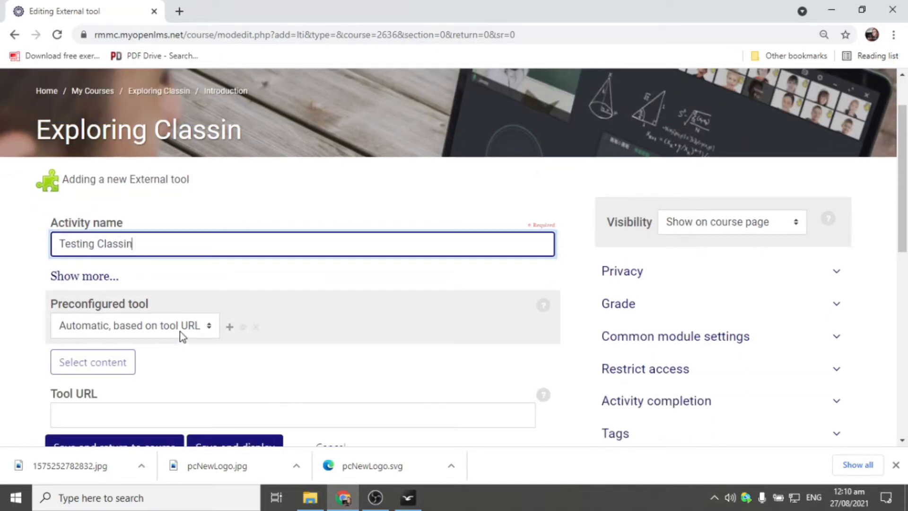
click(183, 331)
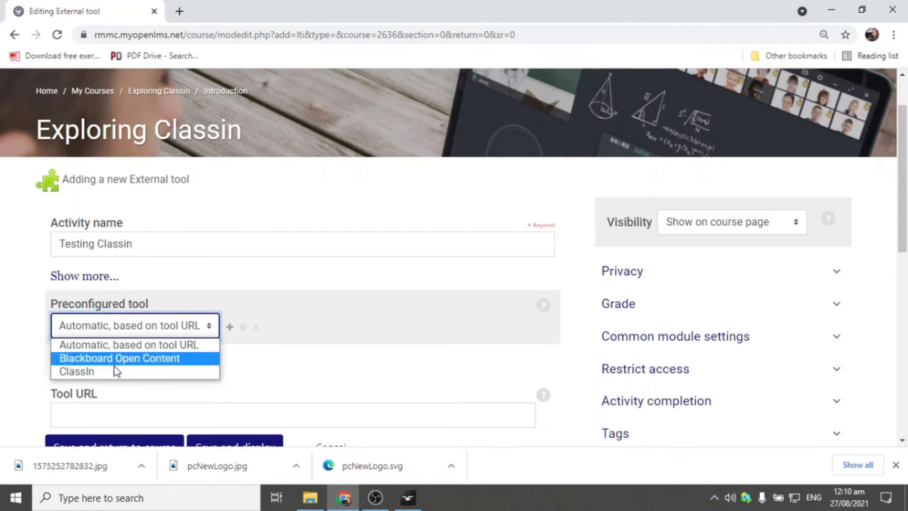
click(87, 372)
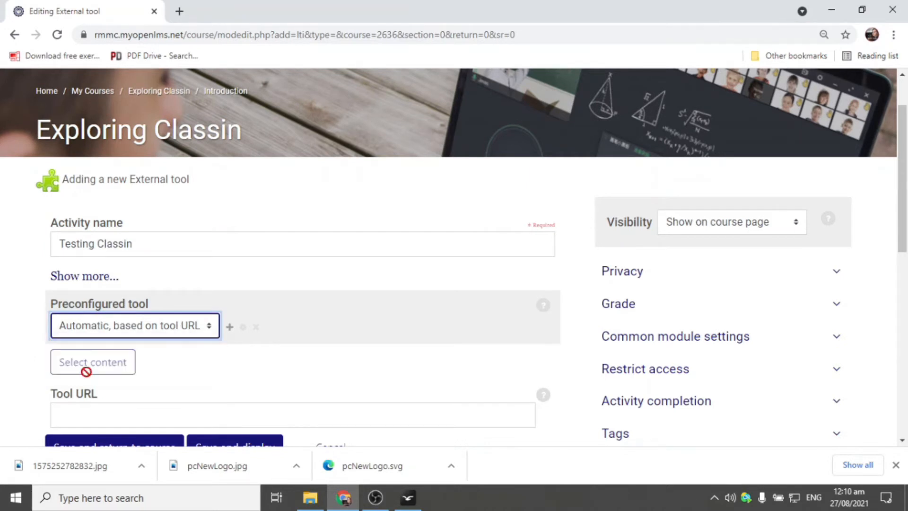
scroll(402, 348, down, 1)
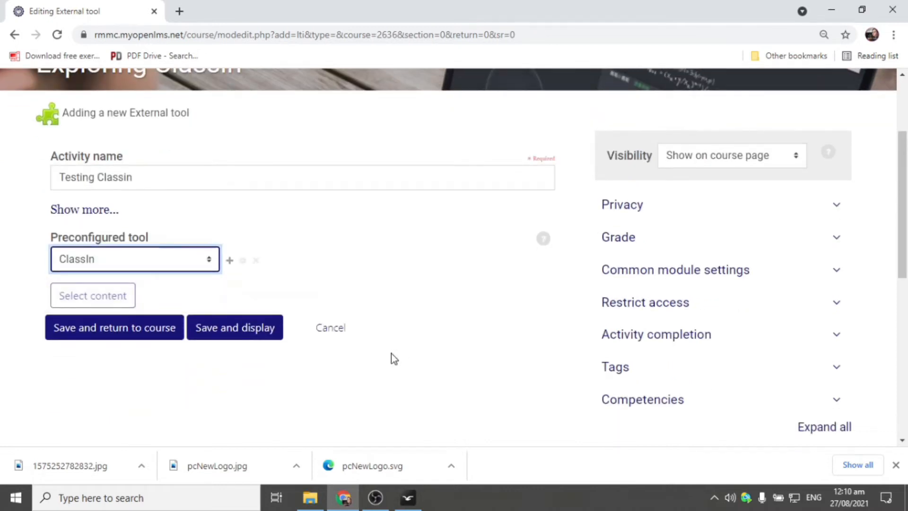
click(256, 337)
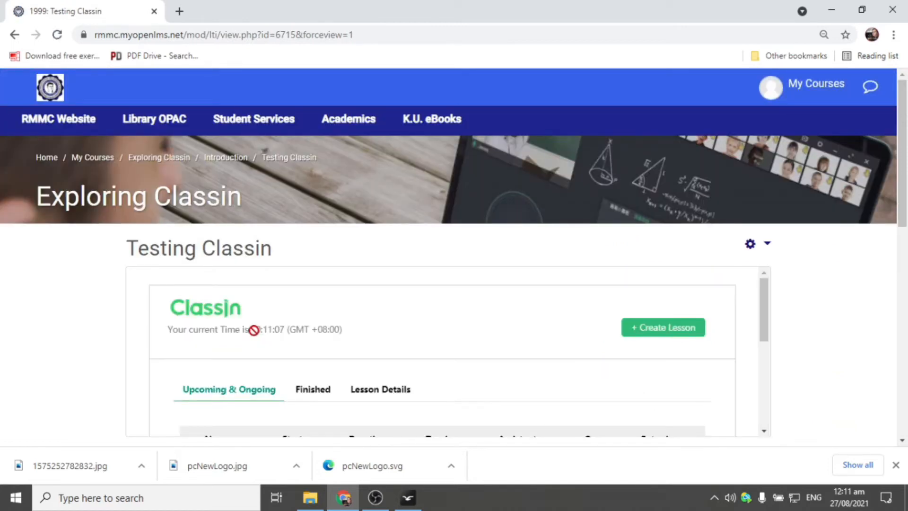
- Review the ClassIn lesson panel and its empty Finished lessons list
scroll(727, 348, down, 2)
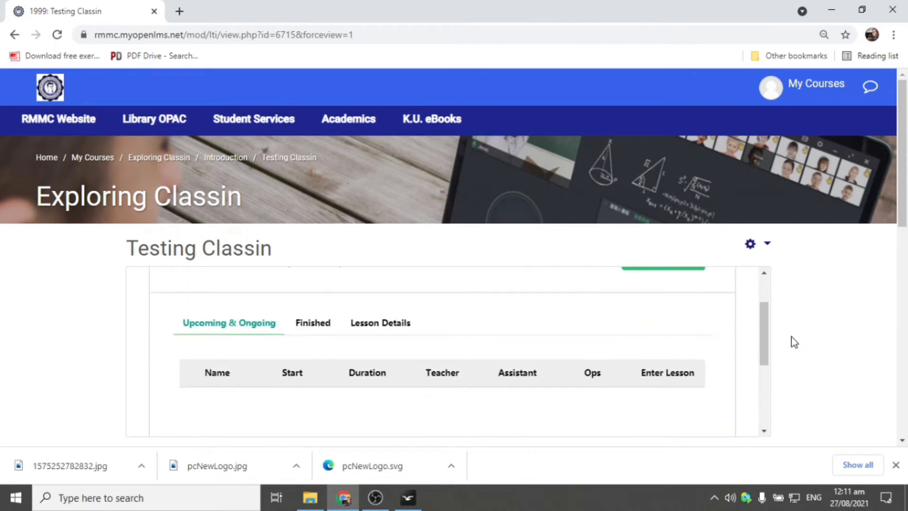
scroll(756, 344, up, 2)
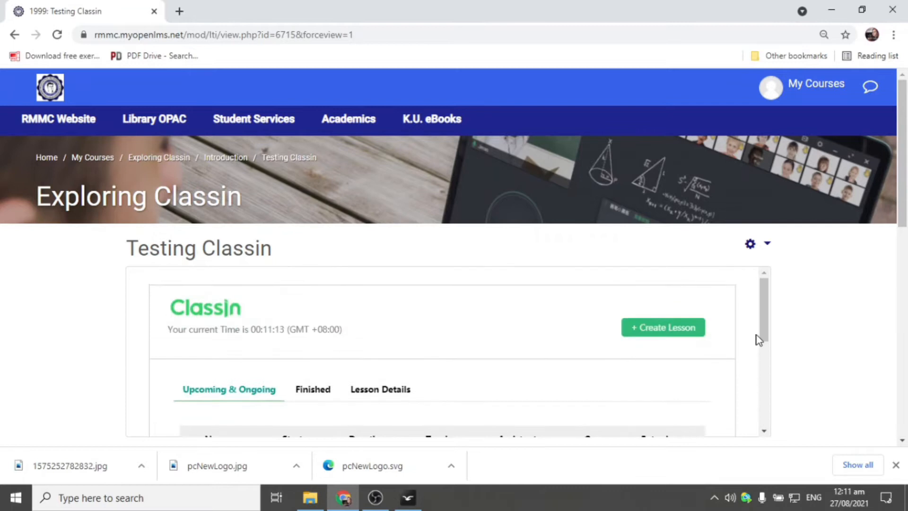
drag(904, 184, 904, 233)
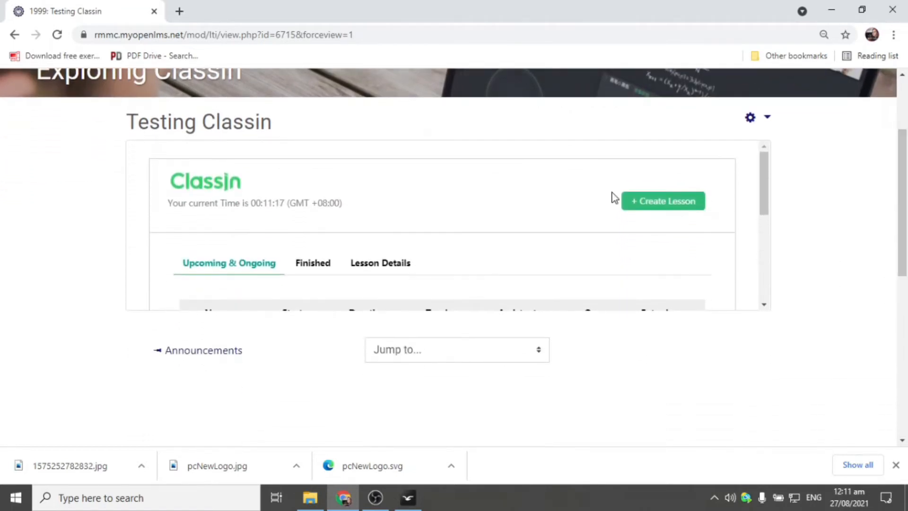
scroll(728, 220, down, 1)
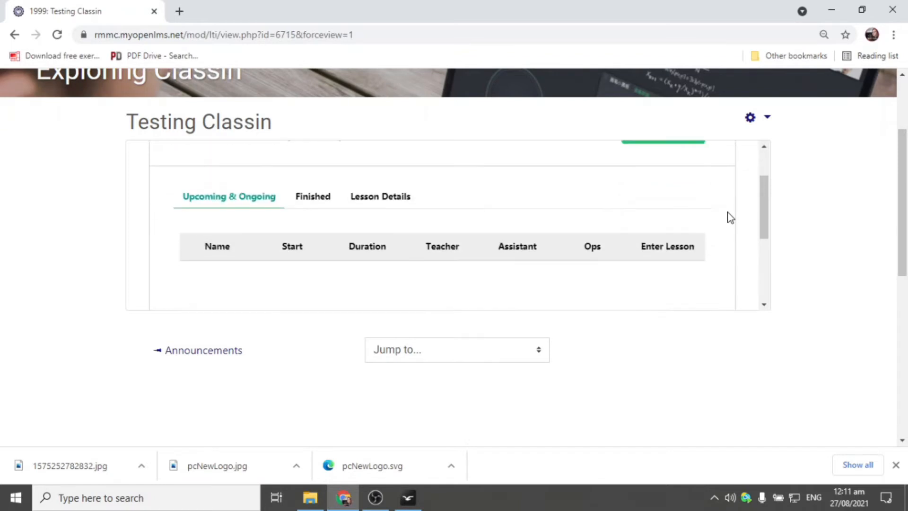
scroll(729, 219, up, 1)
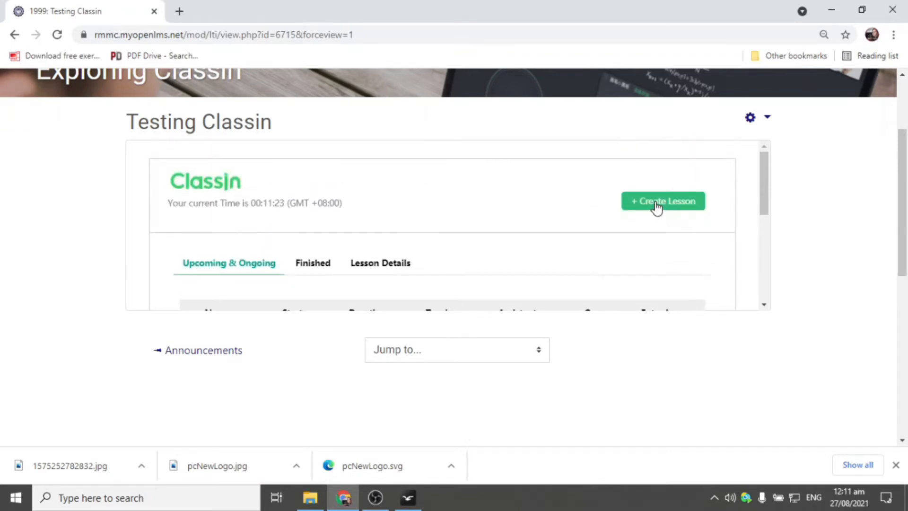
scroll(333, 278, down, 1)
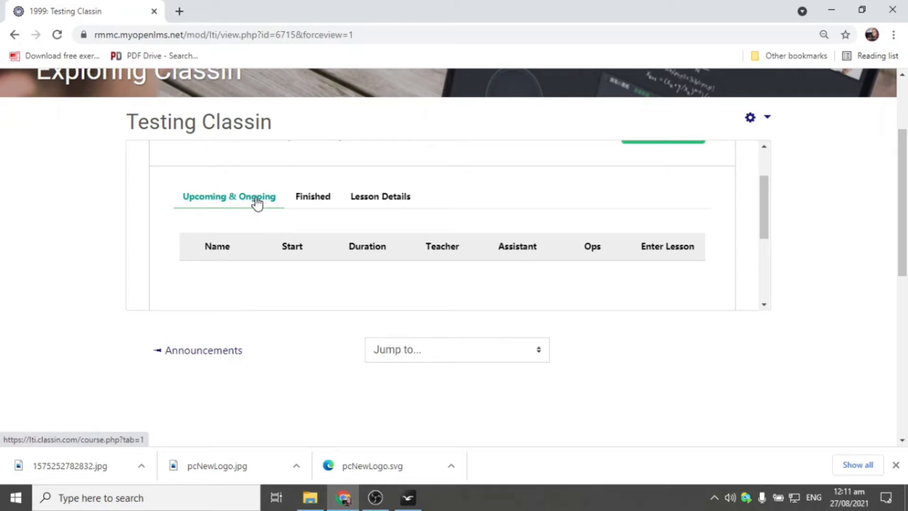
scroll(438, 187, down, 1)
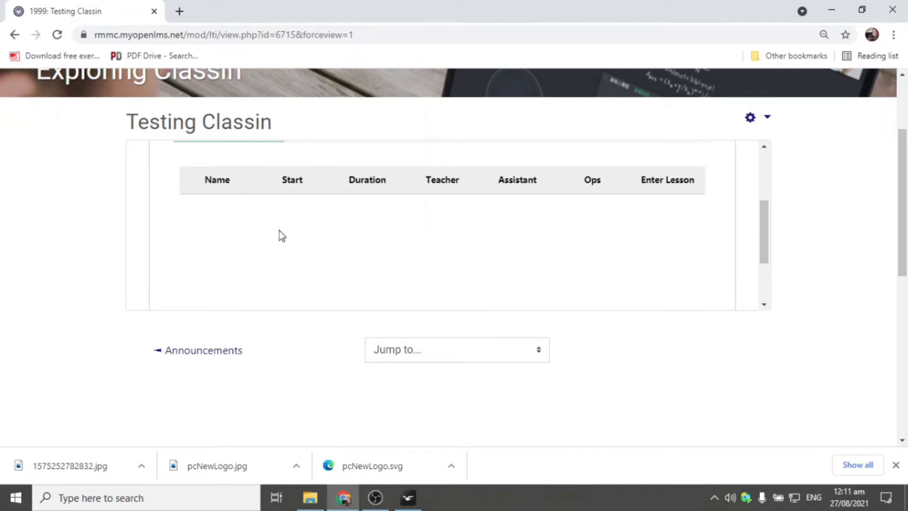
scroll(518, 243, up, 1)
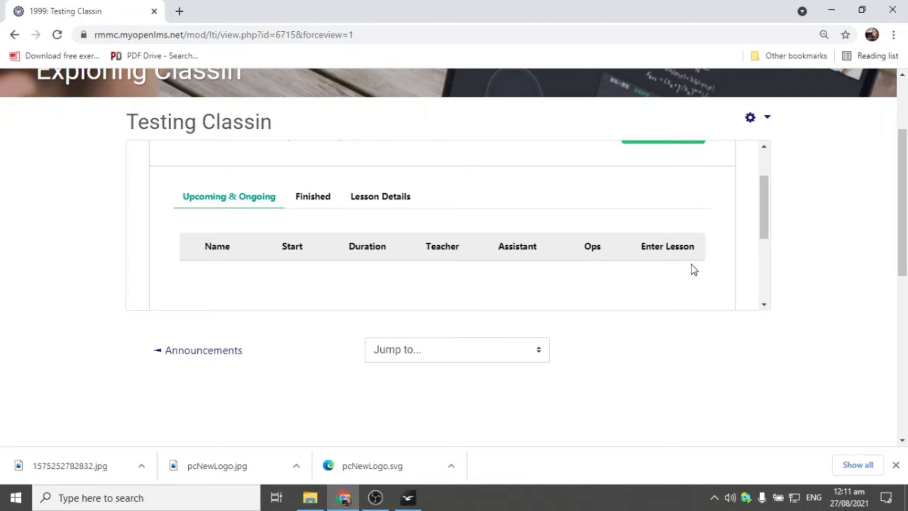
click(324, 204)
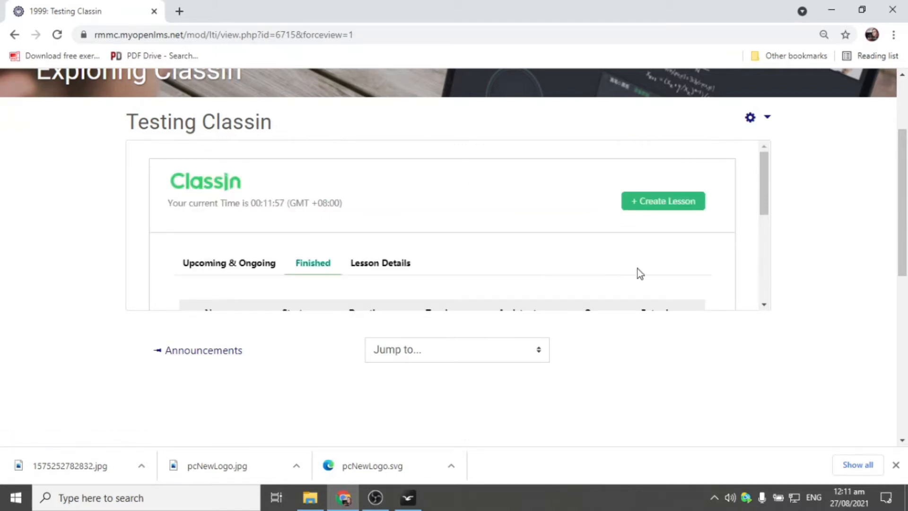
scroll(749, 235, down, 2)
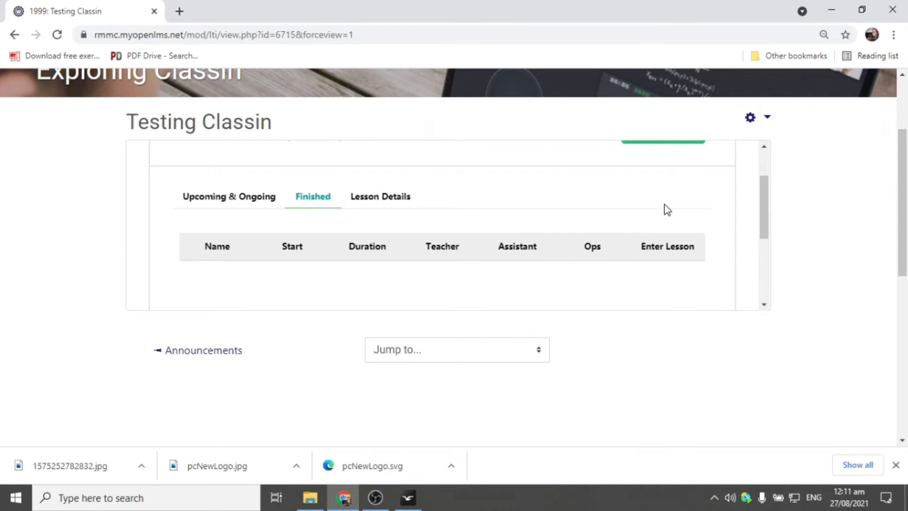
scroll(666, 210, down, 2)
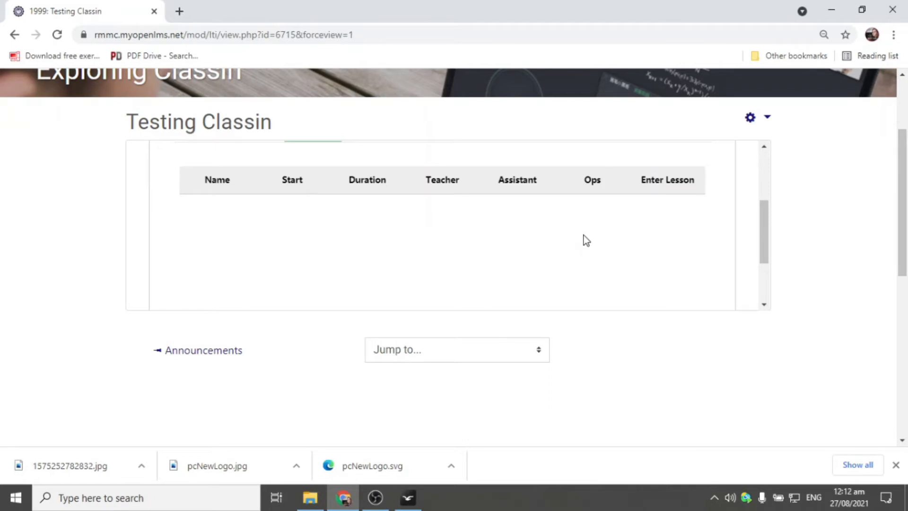
scroll(584, 239, up, 1)
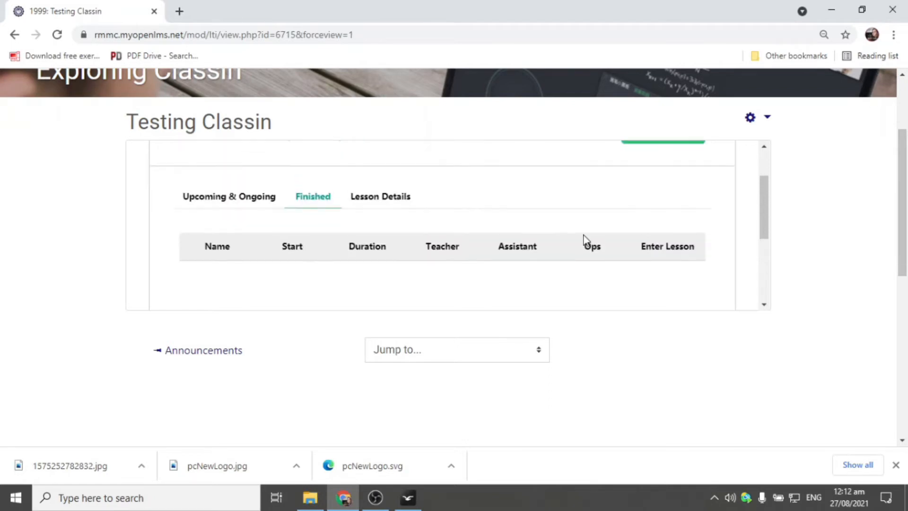
- Return to the empty Upcoming & Ongoing list and start a new lesson with + Create Lesson
click(236, 196)
scroll(681, 213, up, 2)
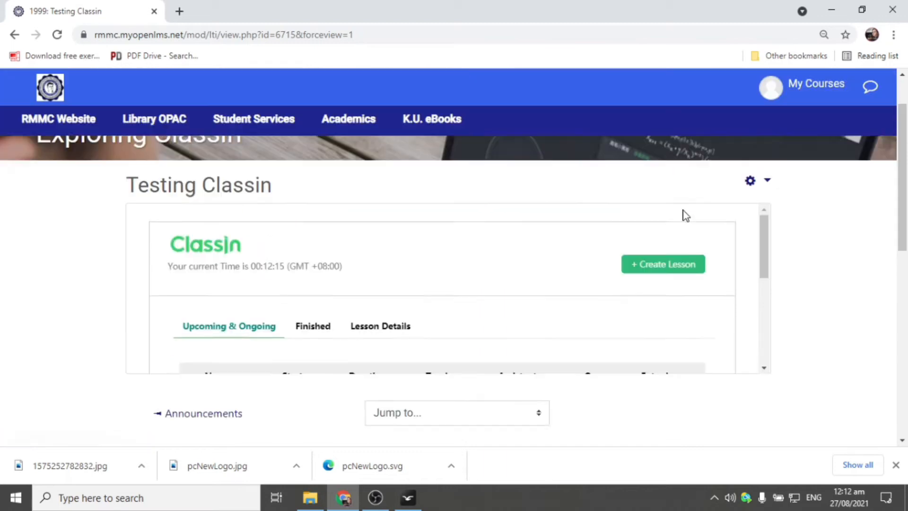
scroll(702, 283, down, 1)
scroll(702, 283, up, 2)
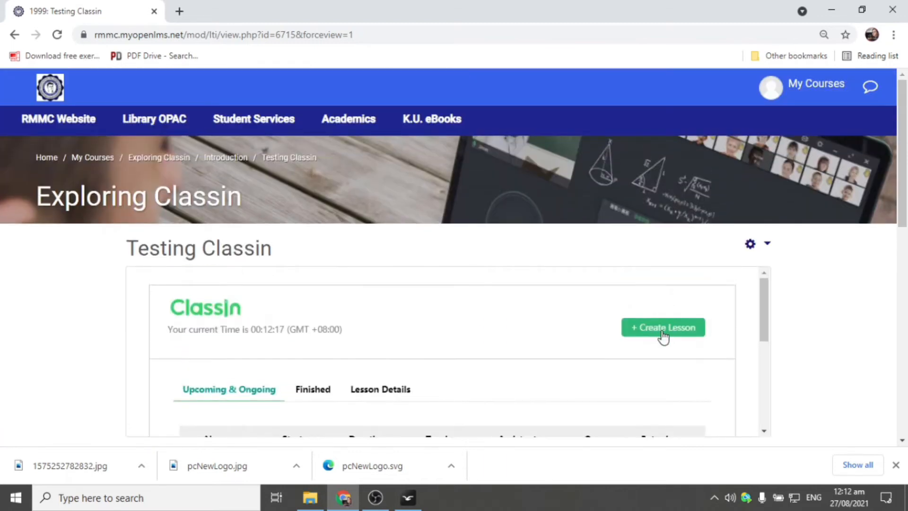
click(664, 328)
- Enter Lesson Name 'The Classin Interface', replacing the first draft 'An introduction to Classin'
scroll(871, 273, down, 3)
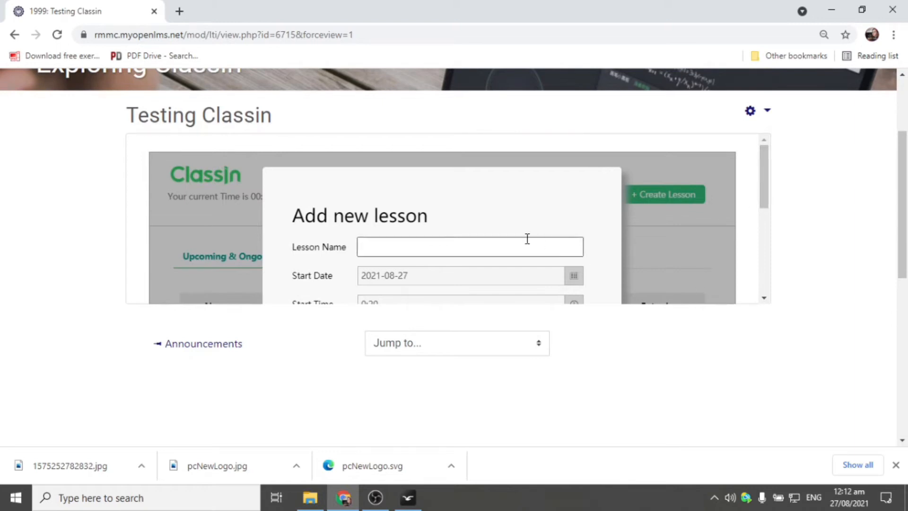
click(415, 249)
text(An introduction to Classin)
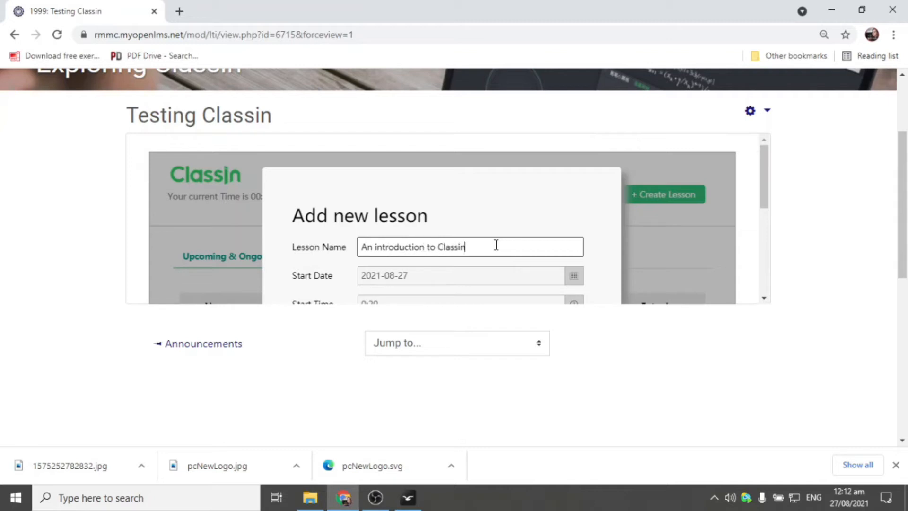
key(ctrl+a)
text(The class)
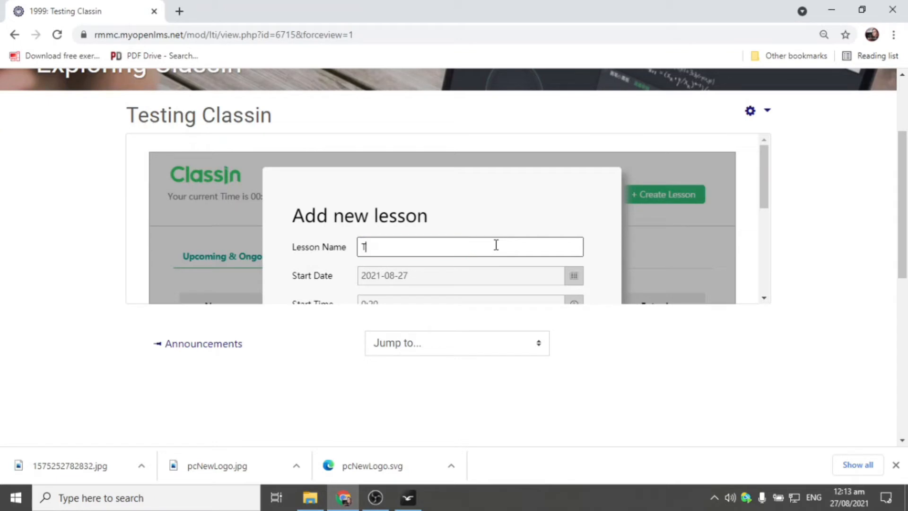
key(BackSpace)
key(BackSpace)
key(BackSpace)
key(BackSpace)
key(BackSpace)
text(Ckas)
key(BackSpace)
key(BackSpace)
key(BackSpace)
text(lassin Interface)
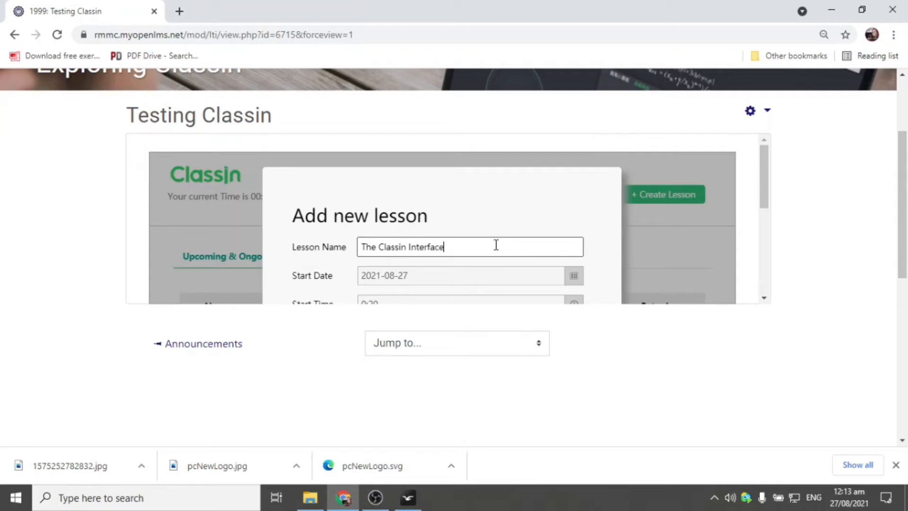
scroll(615, 194, down, 2)
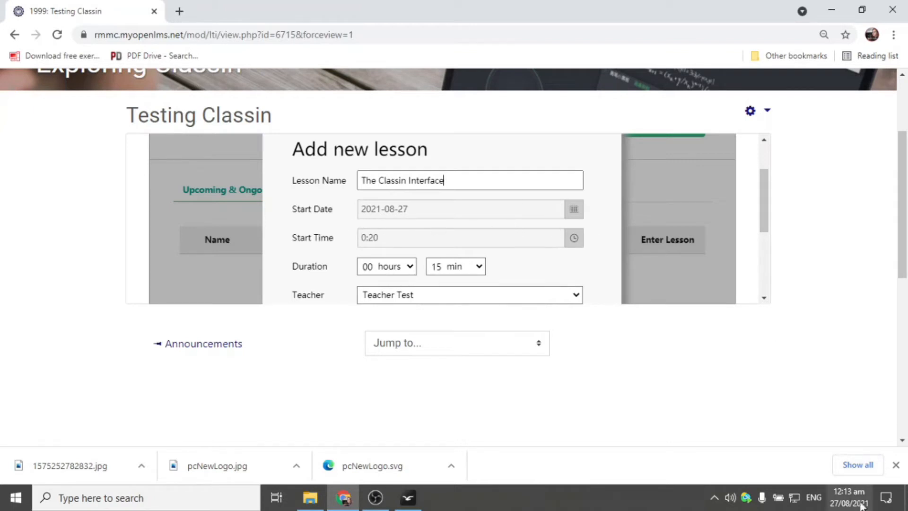
mouse_move(838, 497)
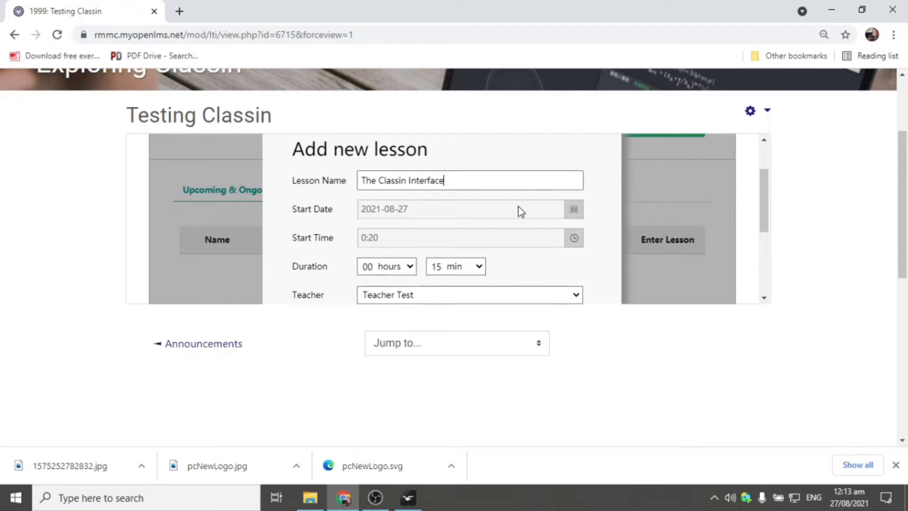
click(571, 217)
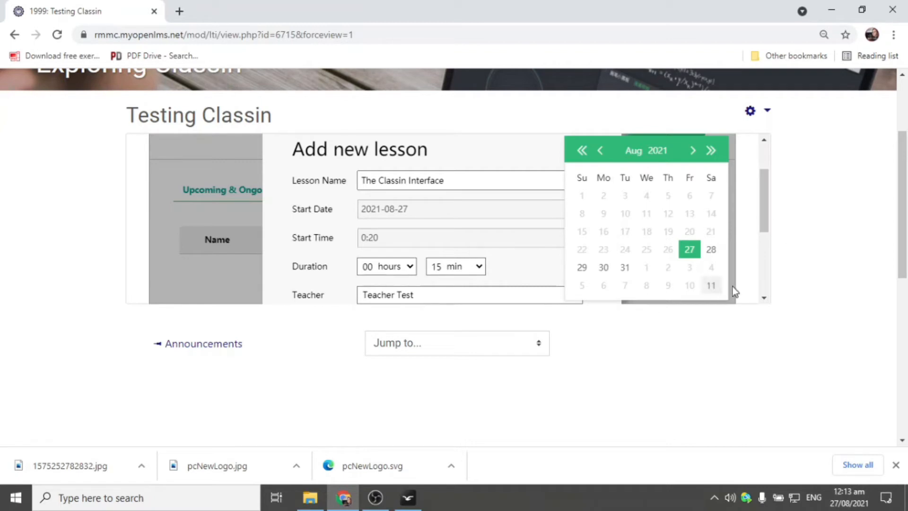
click(447, 212)
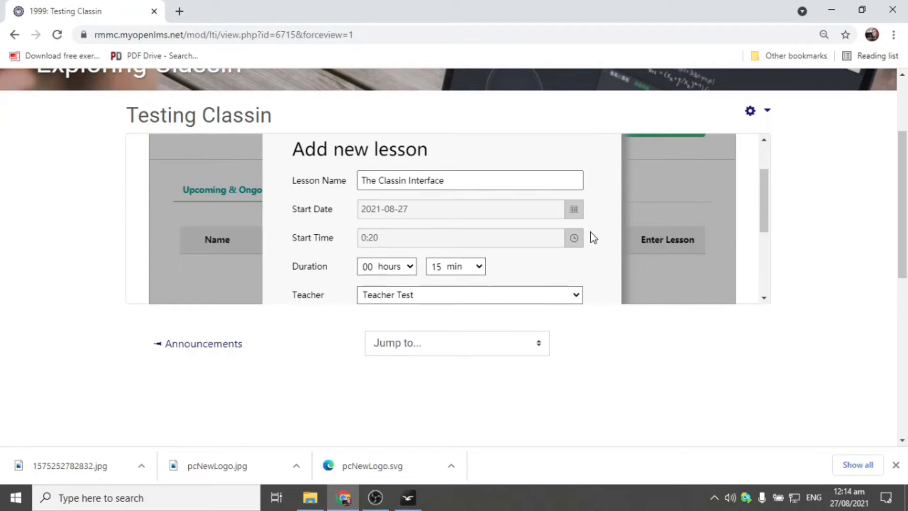
click(578, 241)
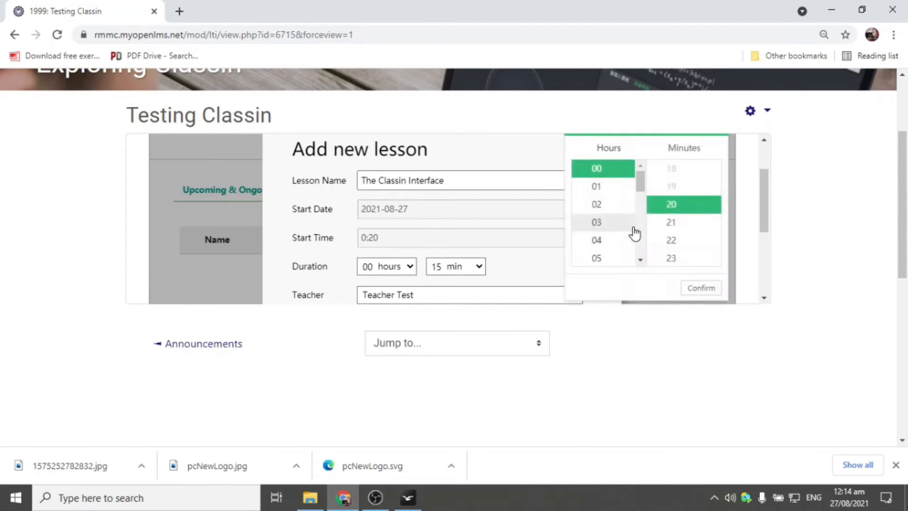
scroll(617, 250, down, 3)
scroll(617, 249, down, 2)
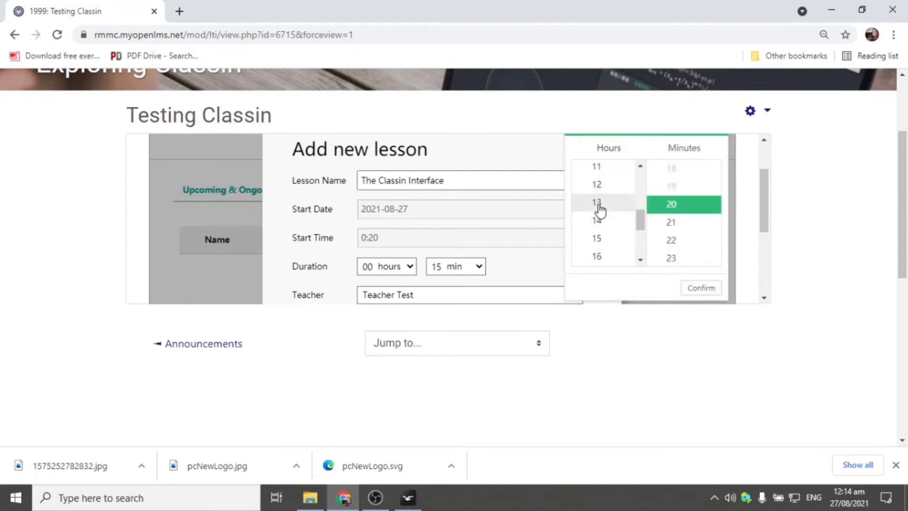
click(274, 177)
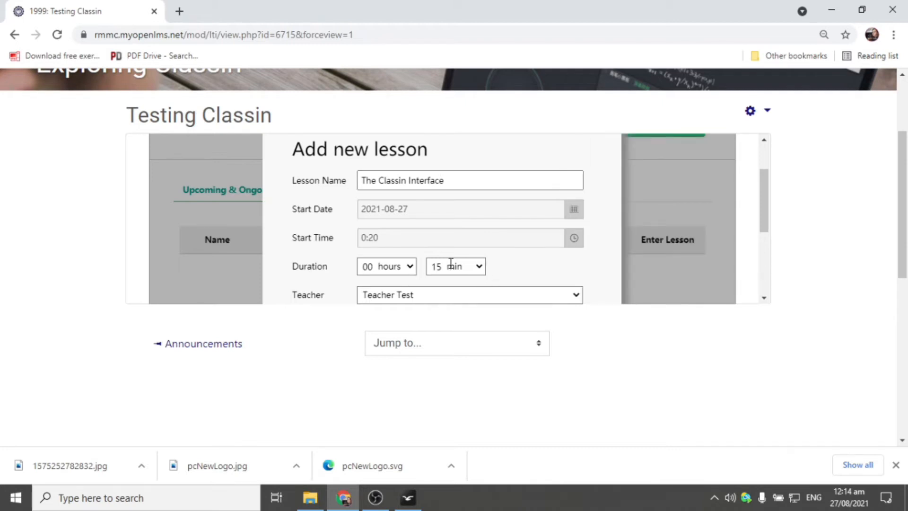
click(415, 267)
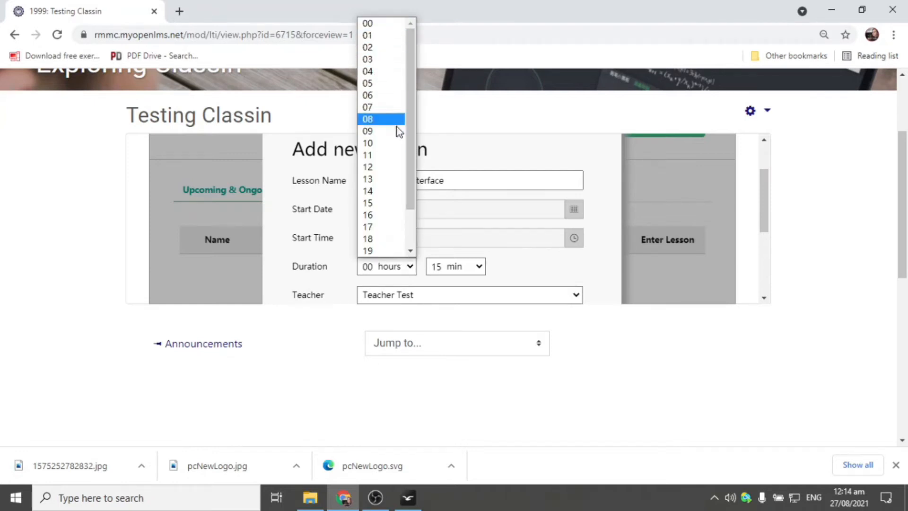
scroll(397, 226, down, 2)
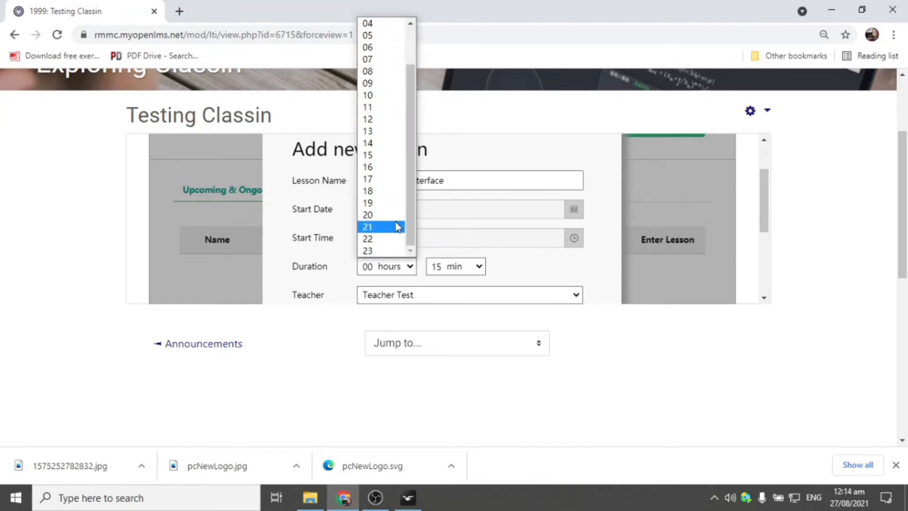
click(620, 254)
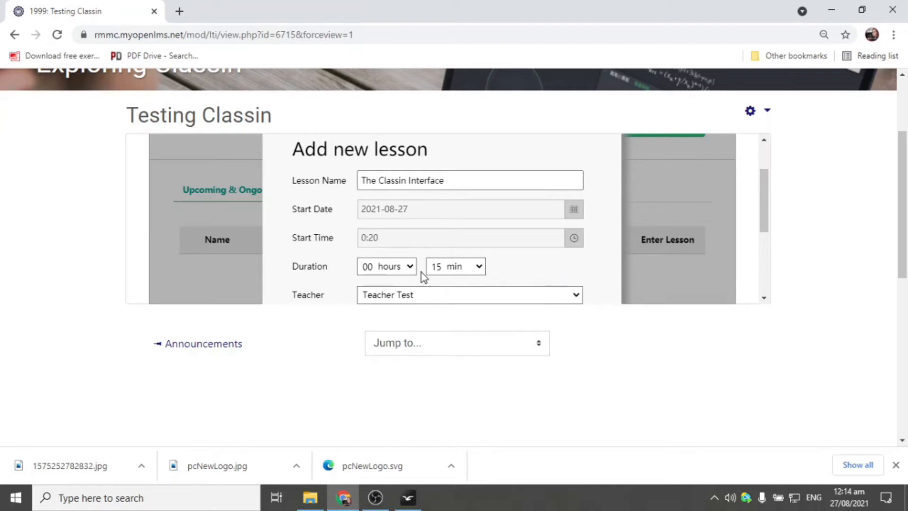
scroll(596, 255, down, 3)
scroll(597, 248, up, 2)
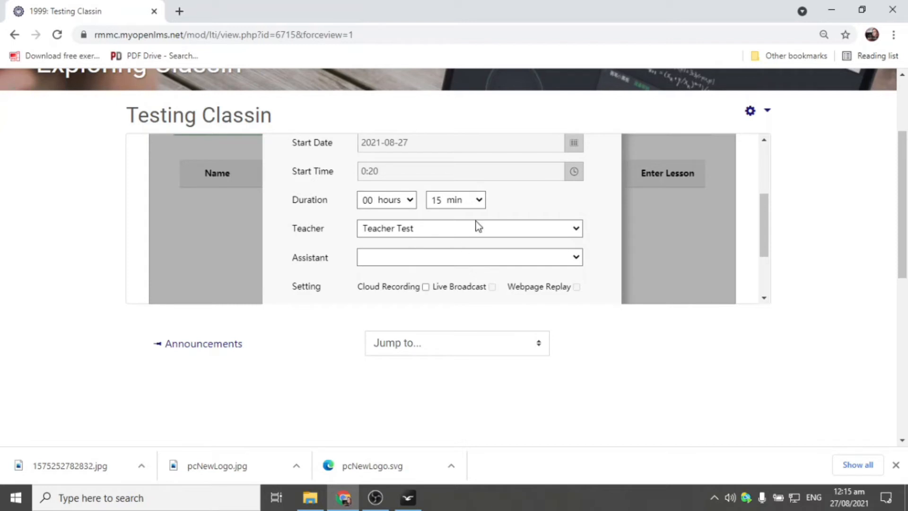
click(581, 234)
click(581, 233)
scroll(573, 210, down, 2)
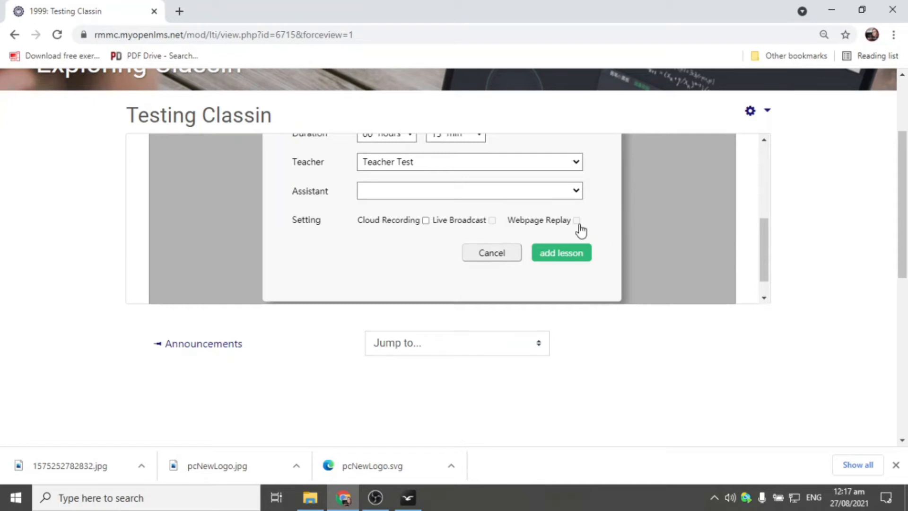
- Add The Classin Interface lesson with cloud recording off, then enter it from the lesson list
click(416, 223)
click(425, 221)
click(561, 255)
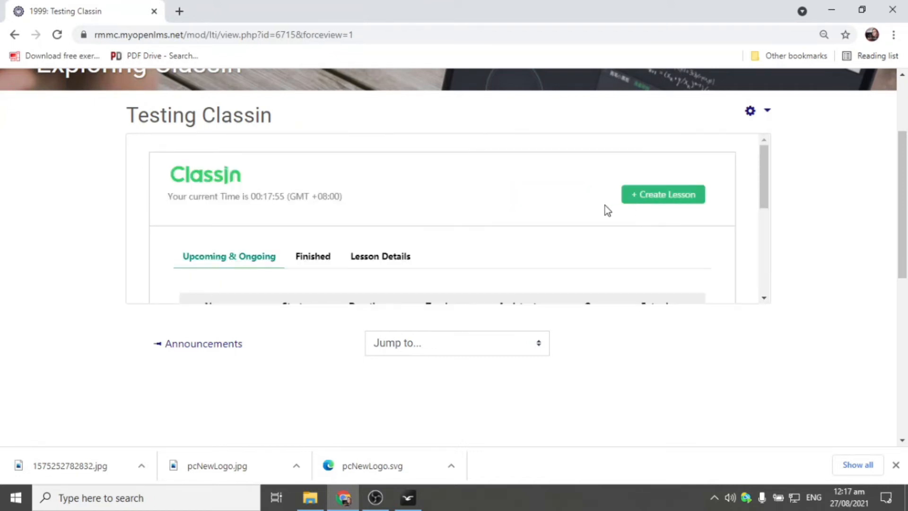
scroll(603, 208, down, 3)
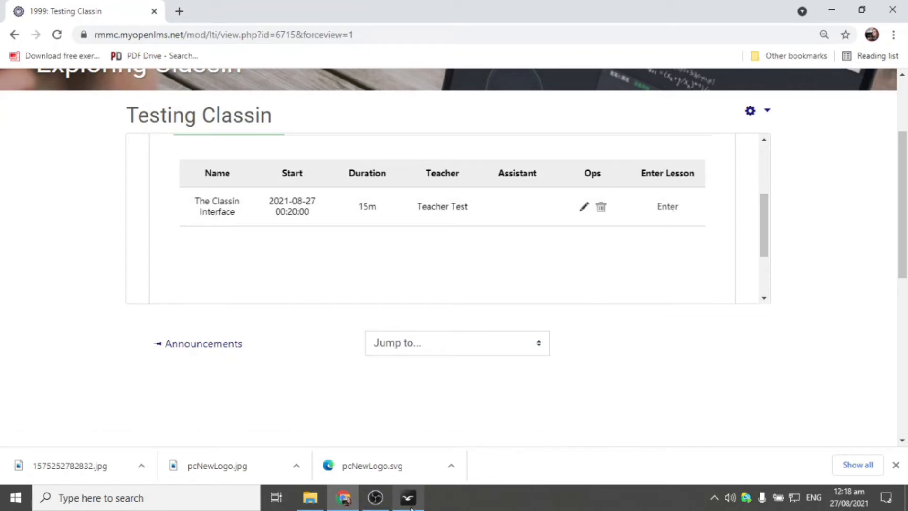
mouse_move(411, 508)
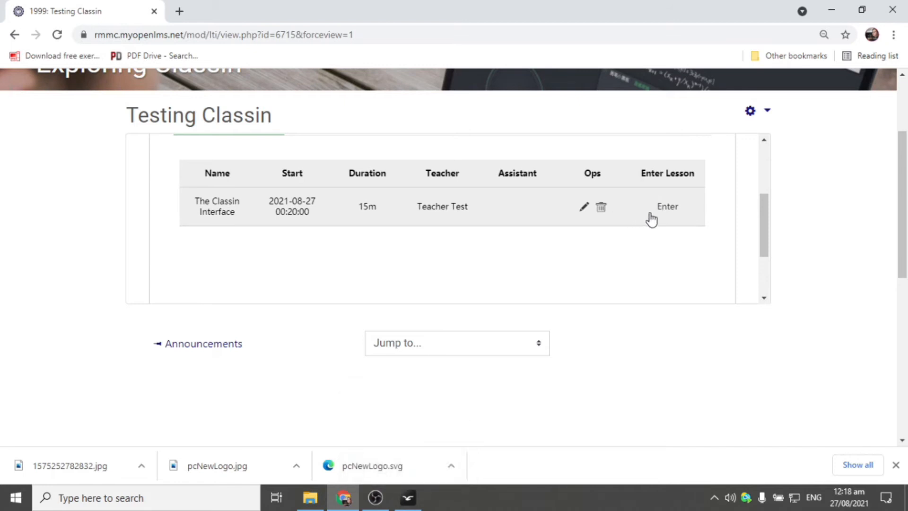
click(665, 212)
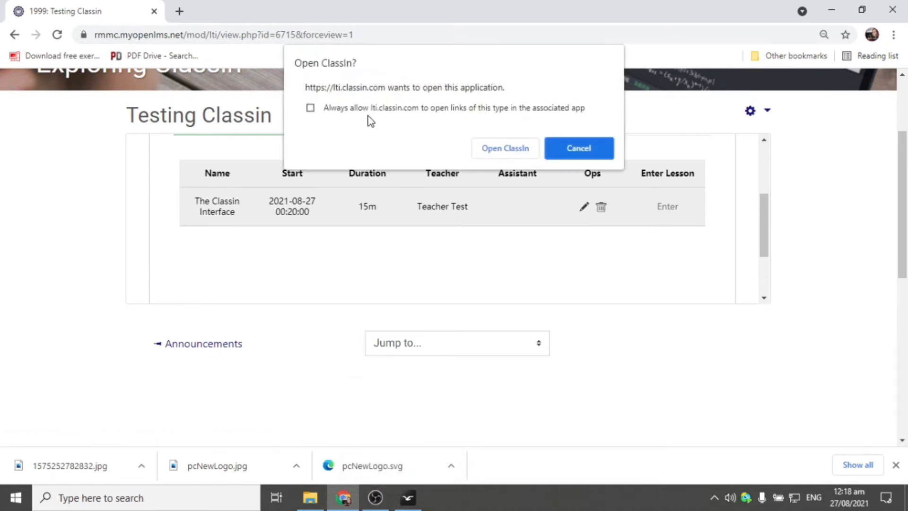
- Always allow lti.classin.com to open ClassIn links and launch the lesson in ClassIn
click(356, 107)
click(507, 149)
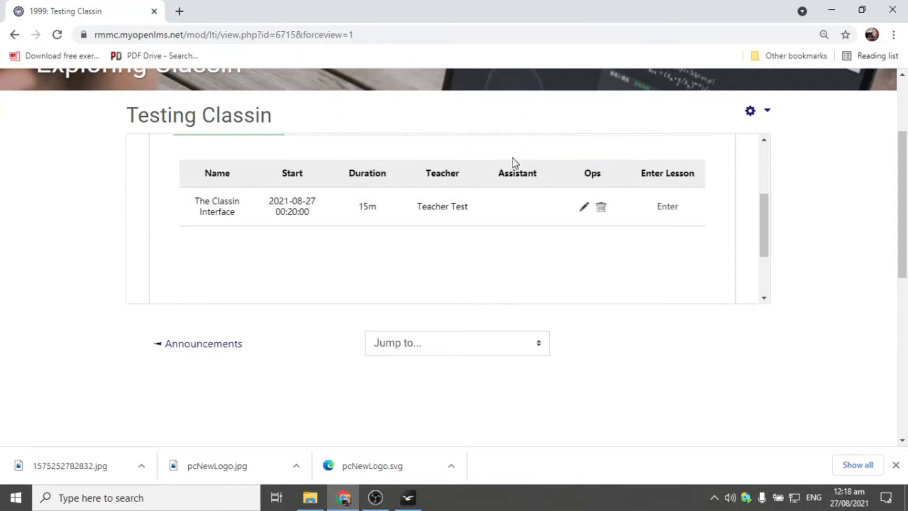
key(Return)
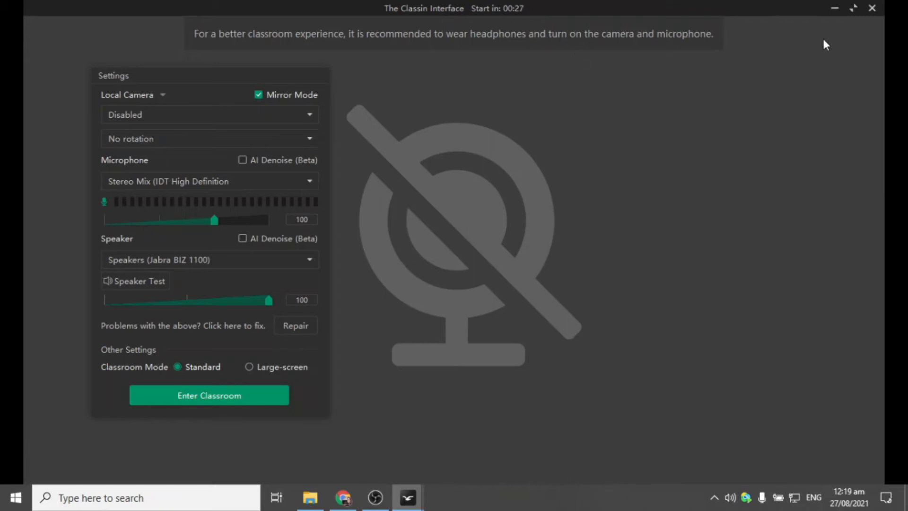
- Close the classroom window and go to ClassIn's Drive Courseware Bank
click(872, 10)
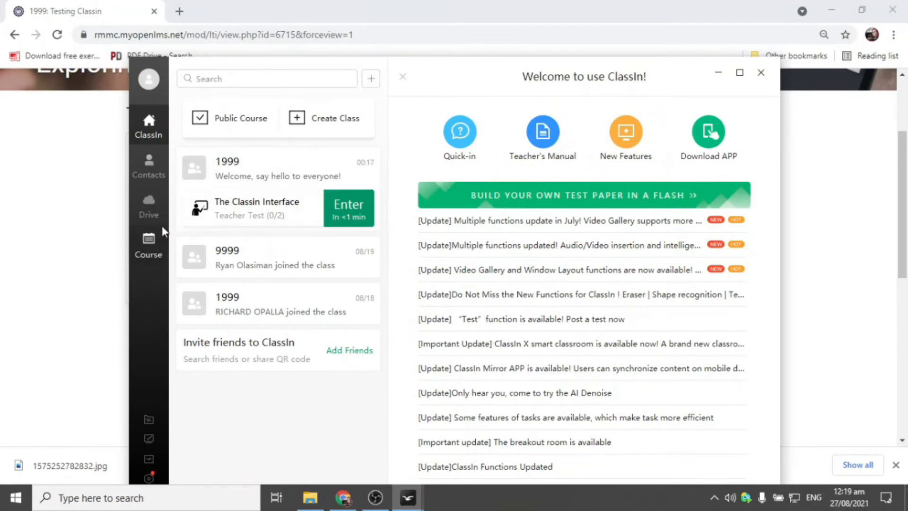
click(153, 213)
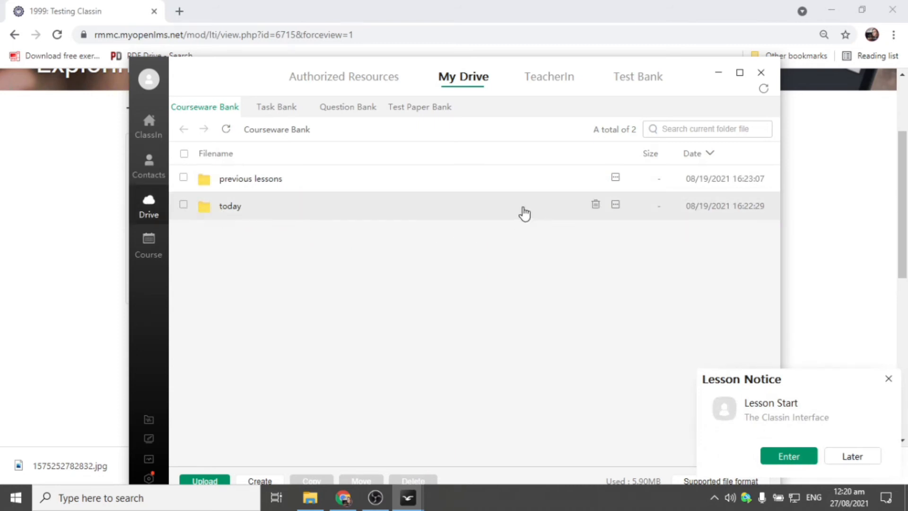
- View the today folder's four files, then return to the ClassIn home class list
double_click(265, 203)
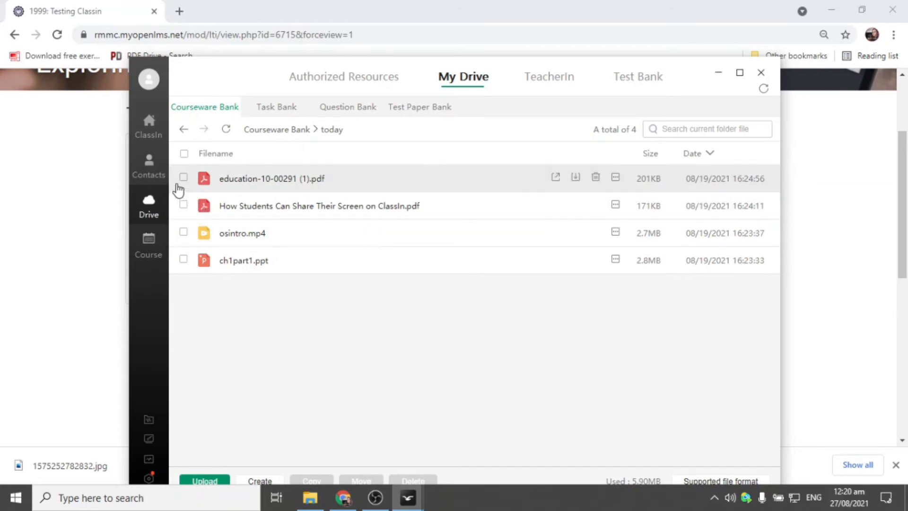
click(154, 127)
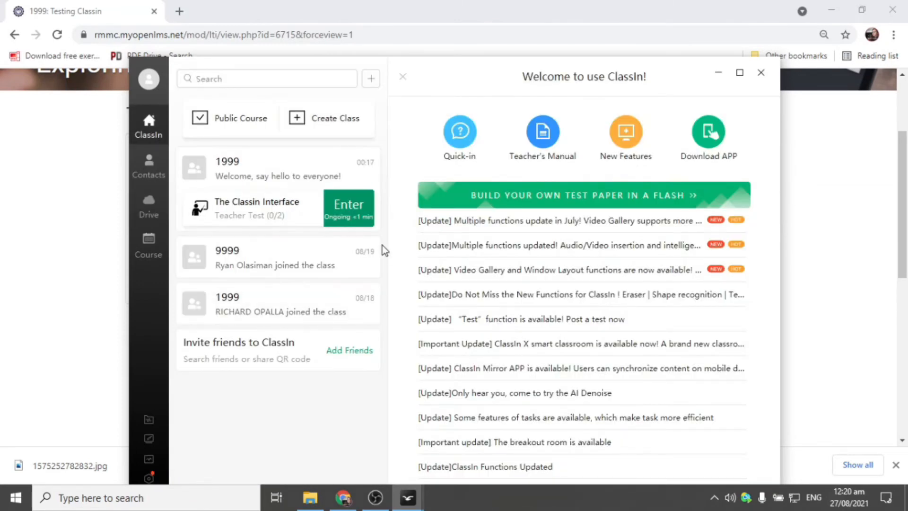
click(353, 210)
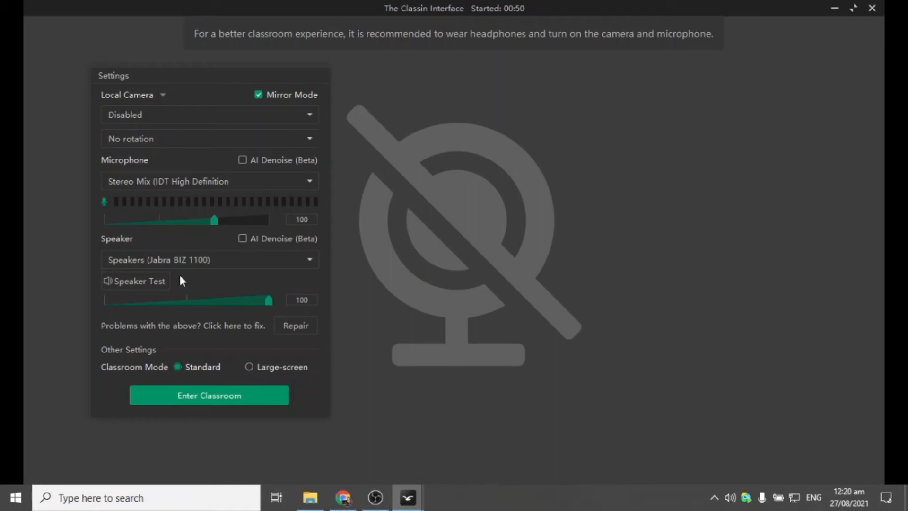
click(871, 9)
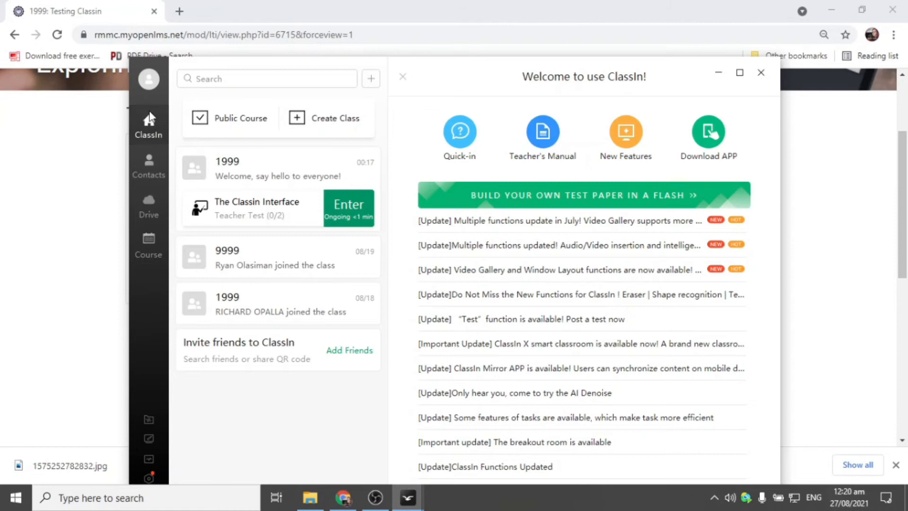
click(353, 205)
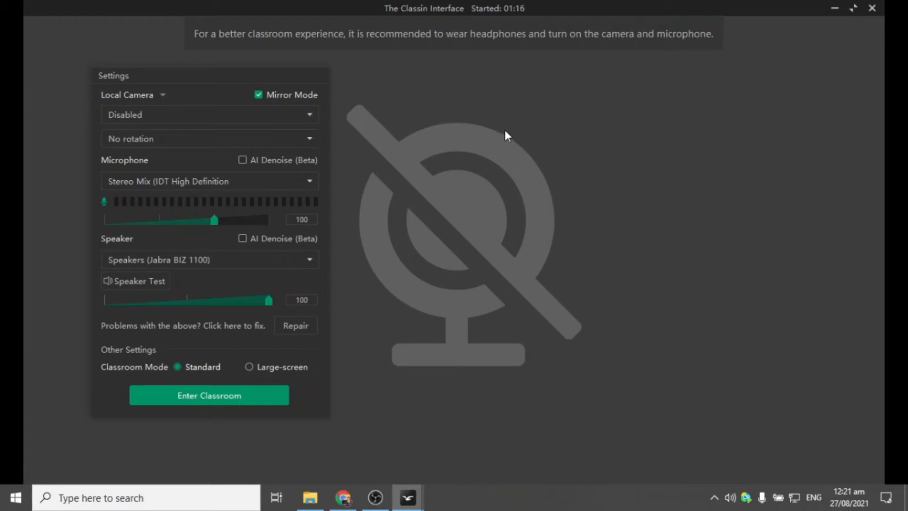
click(206, 118)
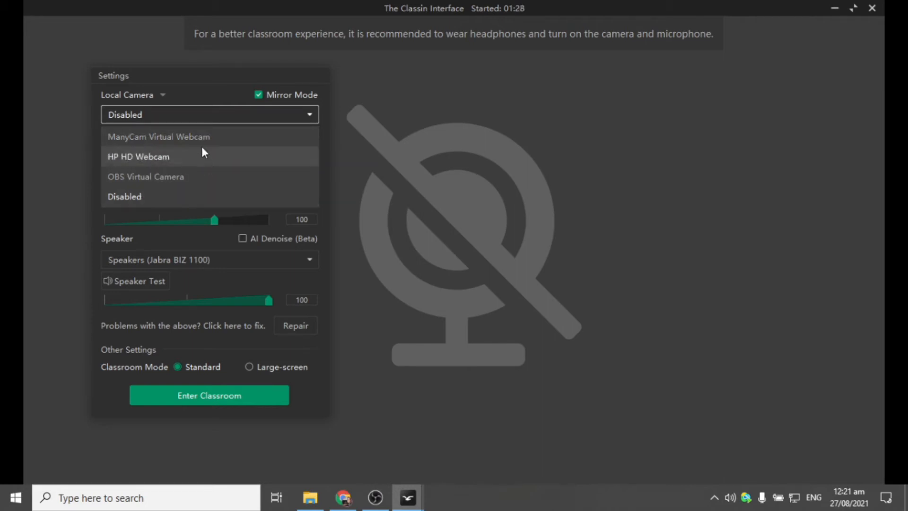
- Keep the local camera Disabled, uncheck Mirror Mode, and check the available microphones
click(447, 148)
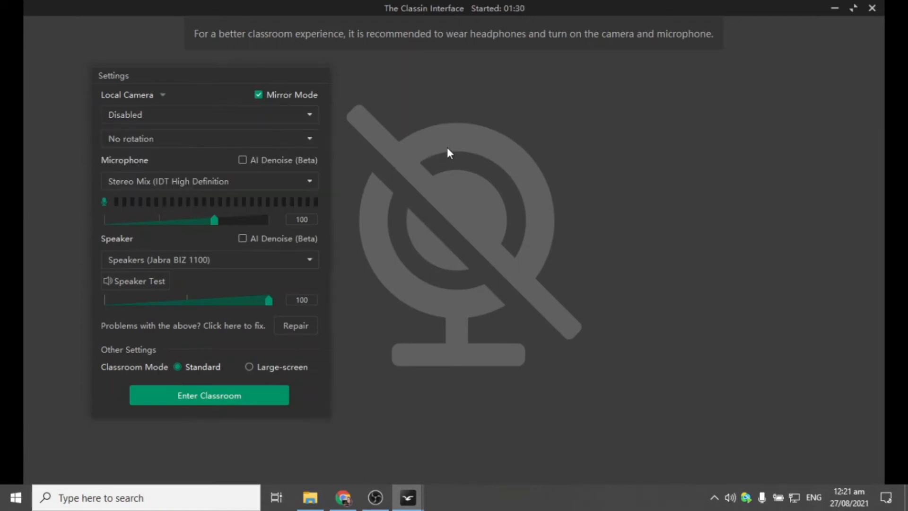
click(260, 95)
click(179, 184)
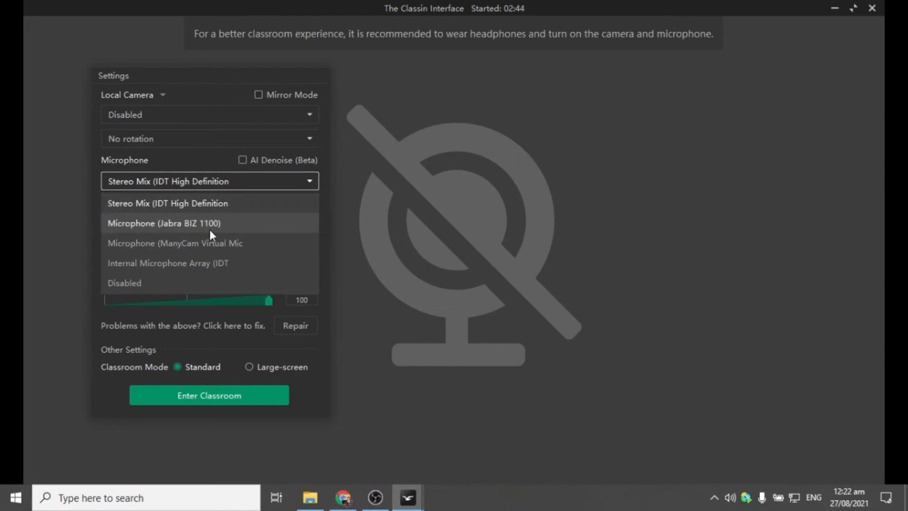
- Keep Stereo Mix (IDT High Definition) selected as the classroom microphone
click(204, 158)
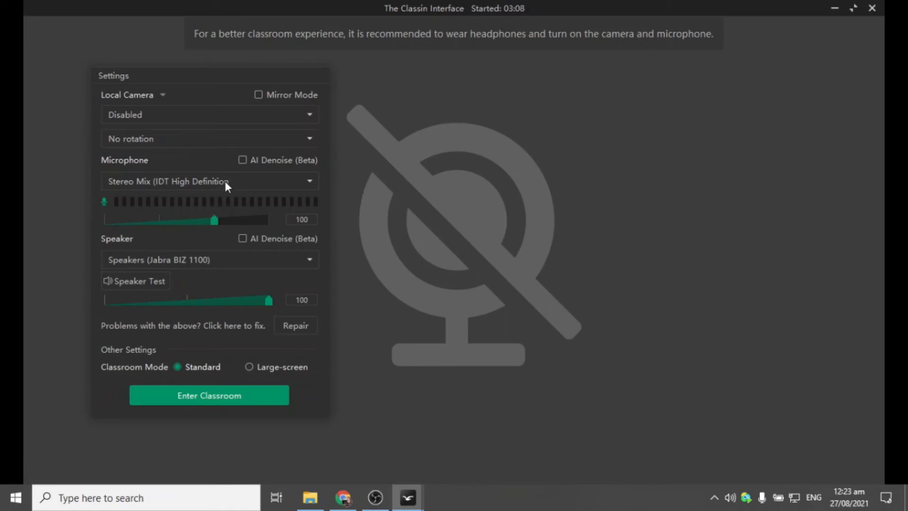
click(211, 180)
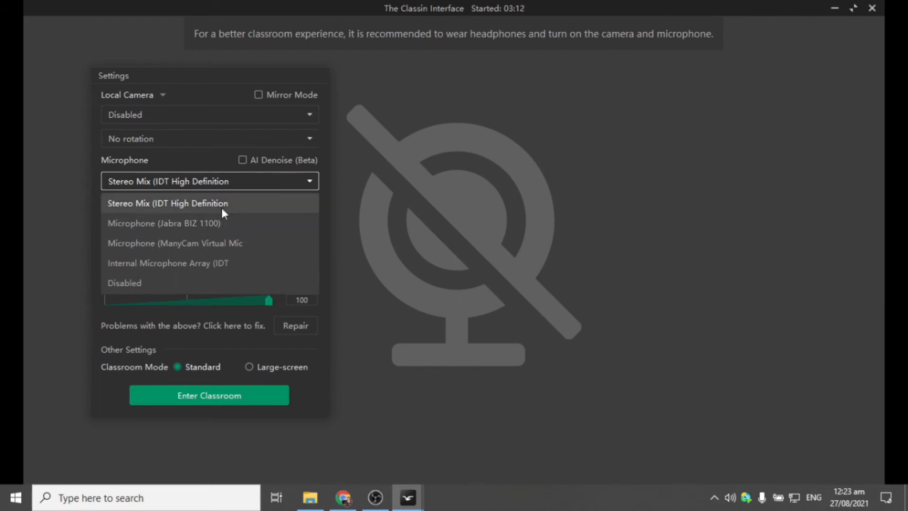
click(201, 160)
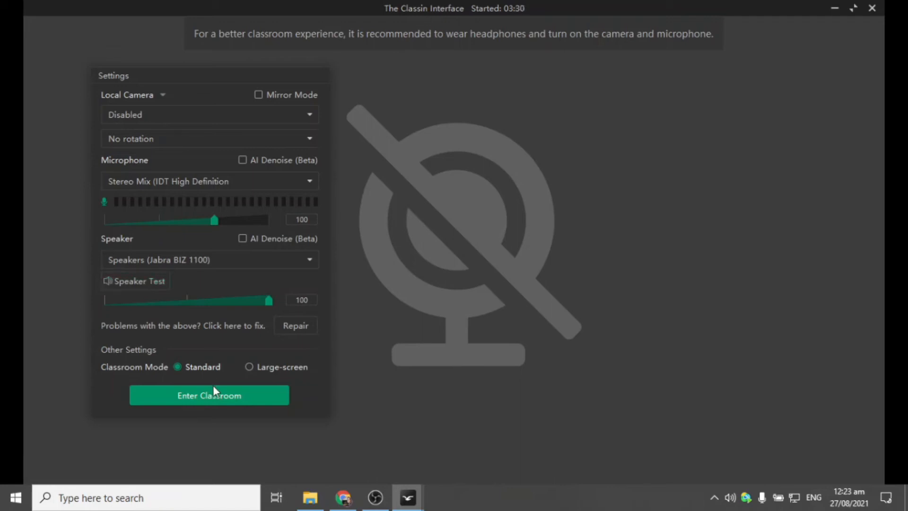
- Enter The Classin Interface classroom and check the connection delay and CPU status
click(209, 400)
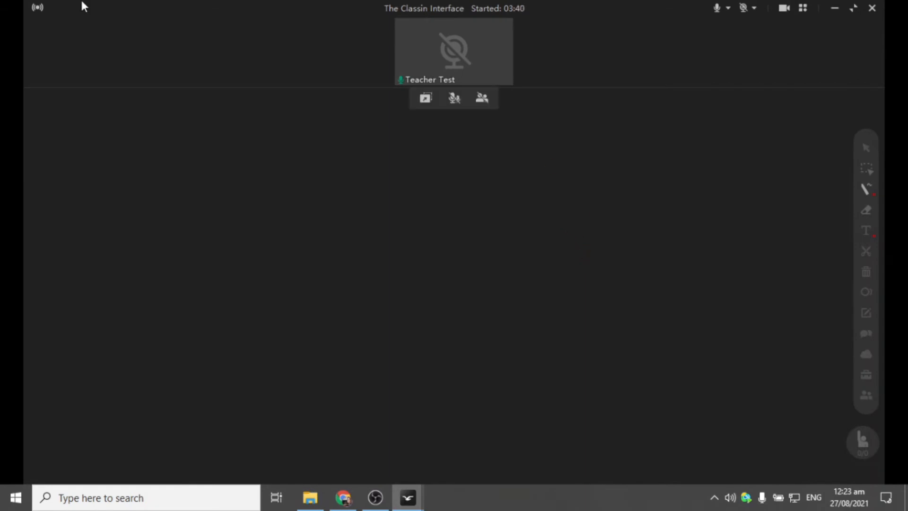
mouse_move(43, 13)
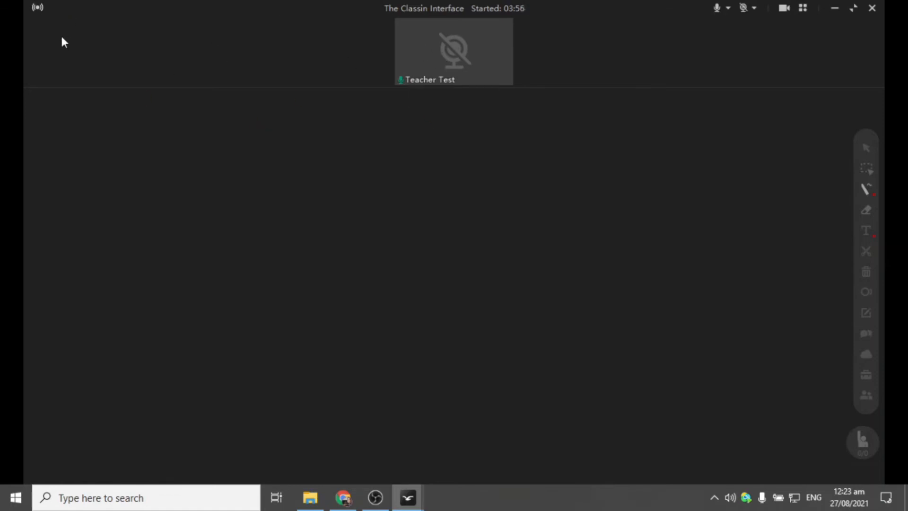
mouse_move(37, 13)
click(787, 8)
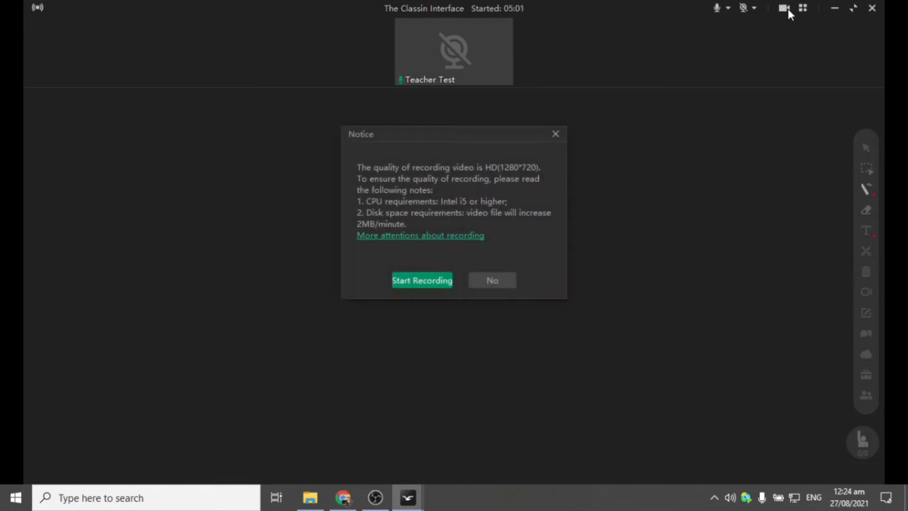
click(555, 134)
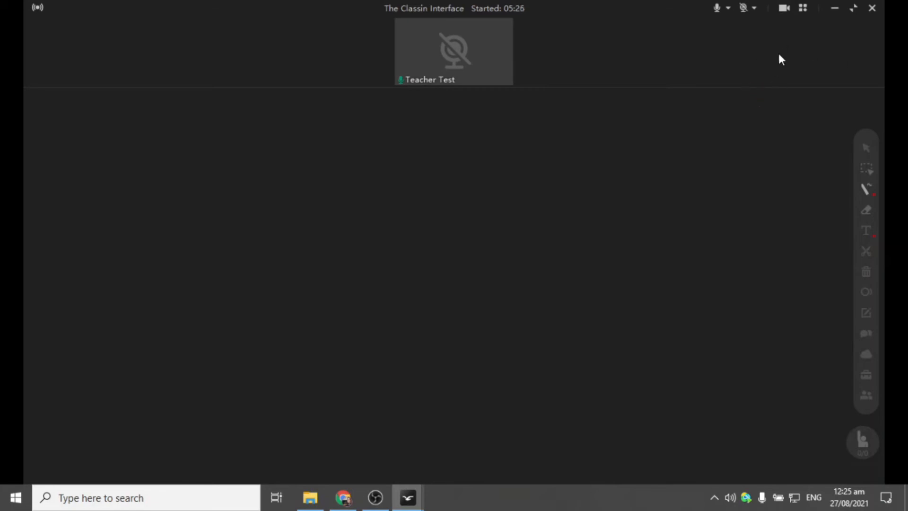
click(803, 9)
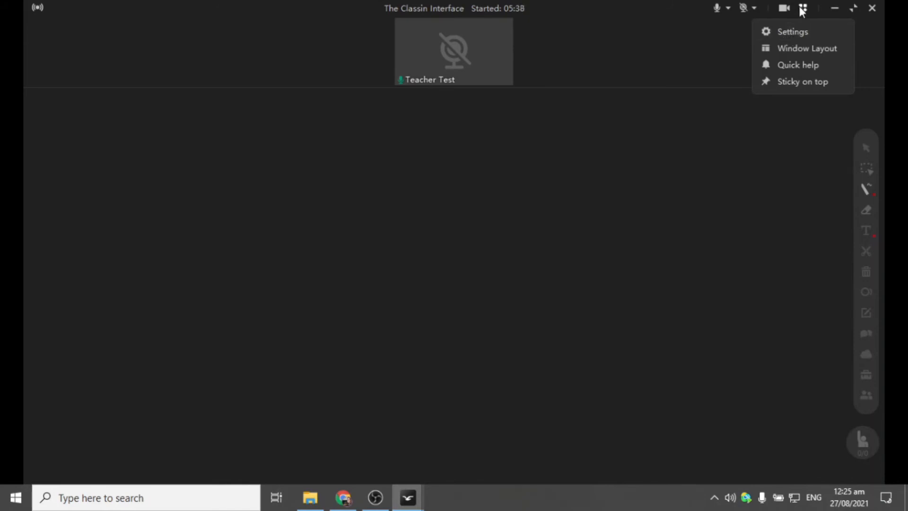
drag(453, 50, 249, 237)
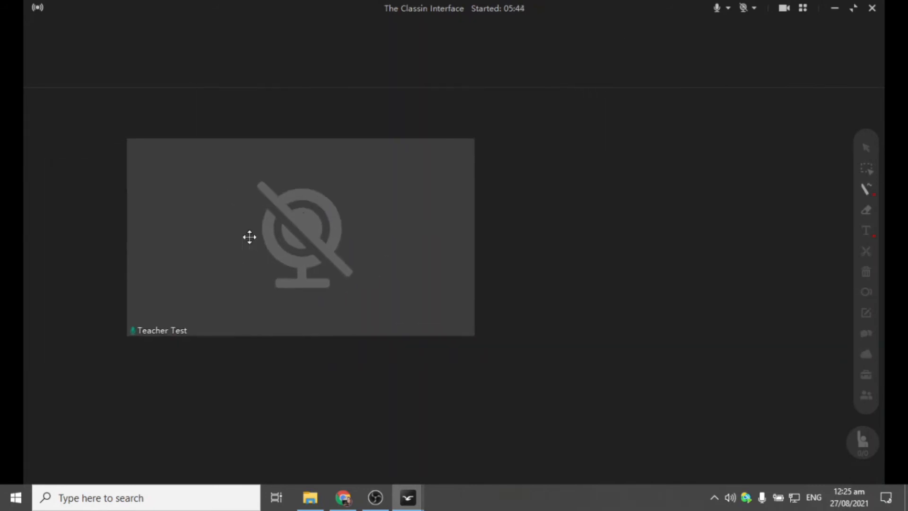
drag(129, 335, 311, 230)
drag(396, 203, 340, 46)
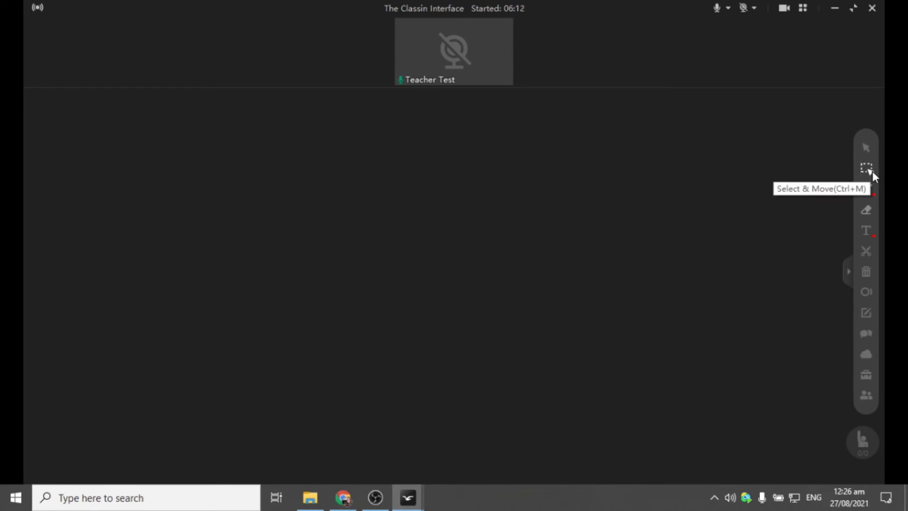
- Select the Paint Brush tool and show its line style, size and colour panel
click(866, 188)
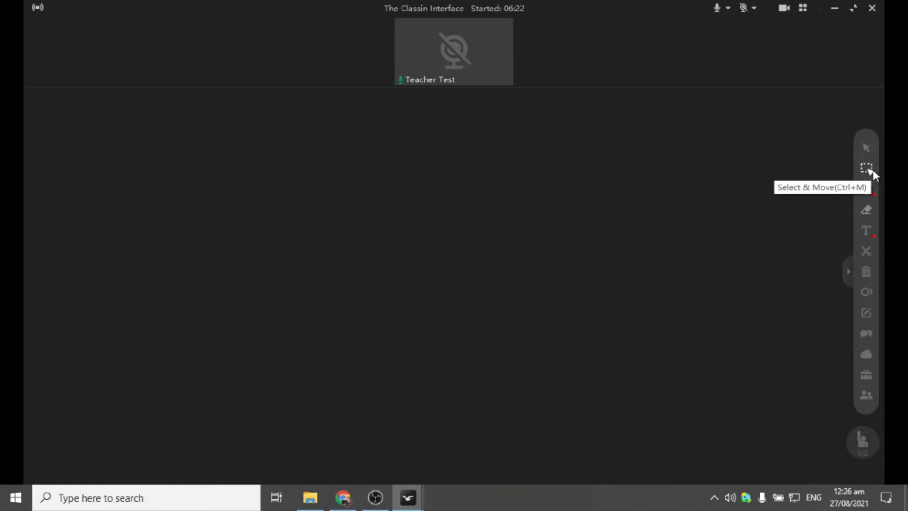
click(872, 185)
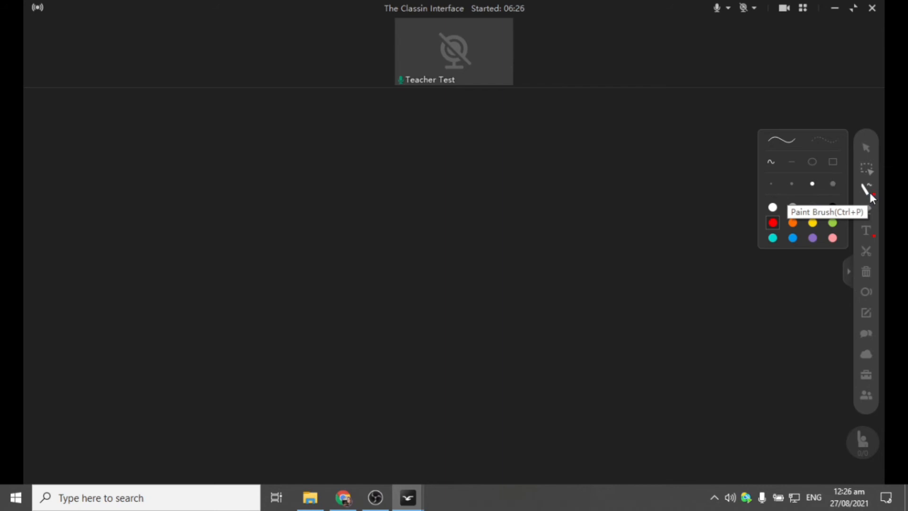
- Set the pen colour to pink, draw a looping line, then erase it
click(870, 192)
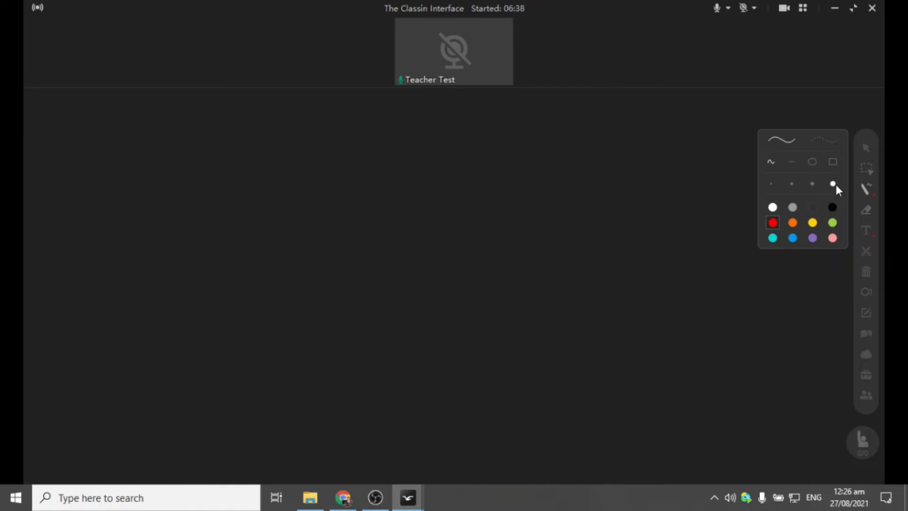
mouse_move(865, 193)
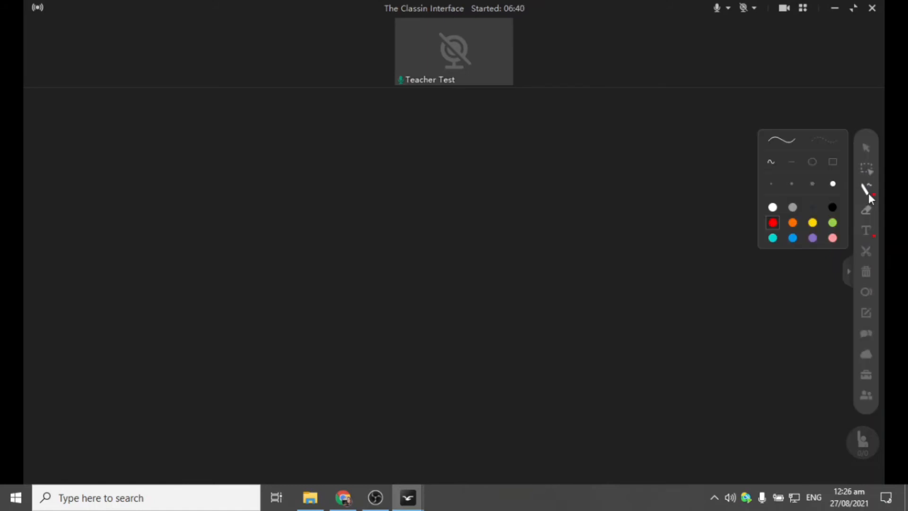
click(833, 238)
mouse_move(129, 246)
mouse_down()
mouse_move(274, 235)
mouse_move(457, 258)
mouse_move(621, 255)
mouse_move(675, 166)
mouse_up()
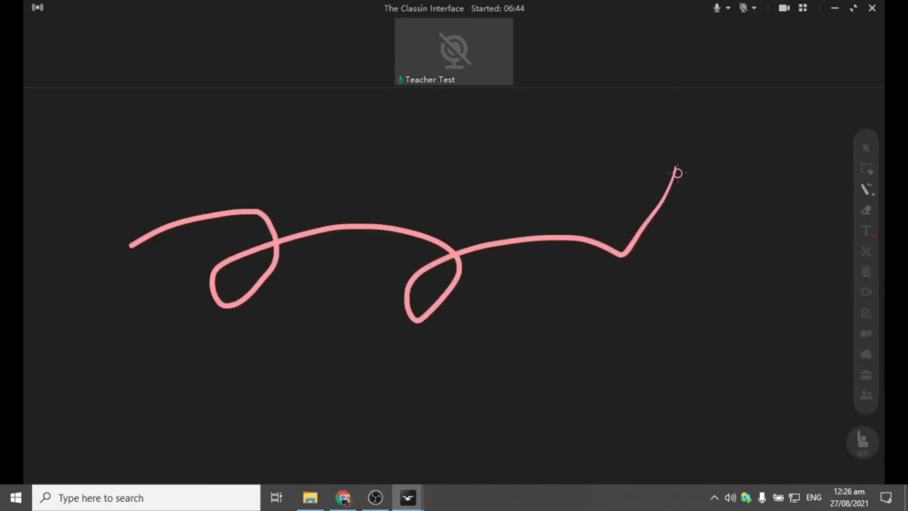
mouse_move(868, 197)
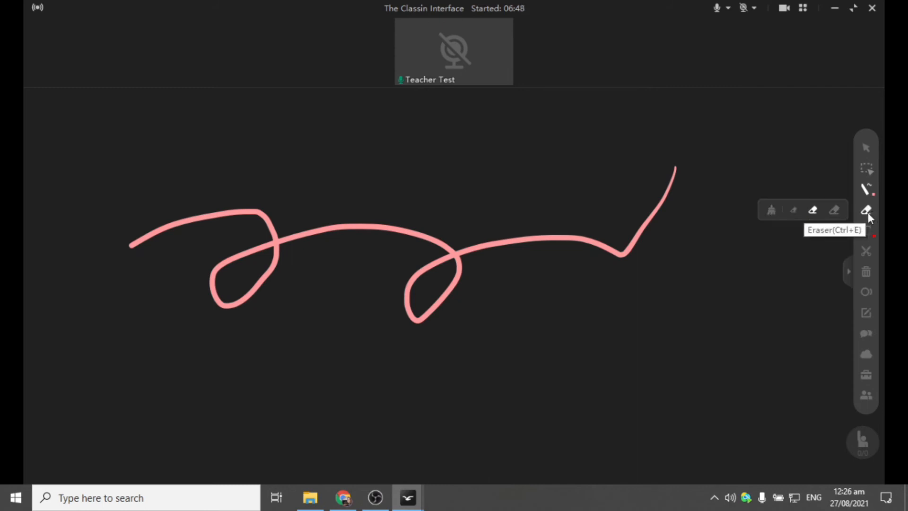
click(868, 214)
mouse_move(658, 169)
mouse_down()
mouse_move(654, 251)
mouse_move(630, 215)
mouse_move(482, 302)
mouse_move(431, 264)
mouse_move(694, 171)
mouse_move(640, 178)
mouse_move(344, 290)
mouse_move(306, 217)
mouse_move(257, 291)
mouse_move(152, 242)
mouse_up()
drag(300, 319, 478, 285)
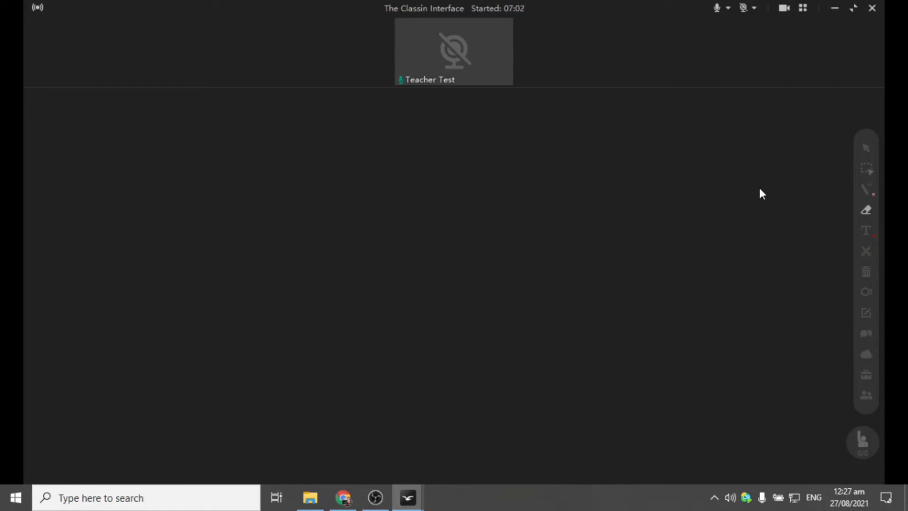
- Draw several medium-thickness pink strokes and clear them with the Delete key
click(871, 227)
click(868, 211)
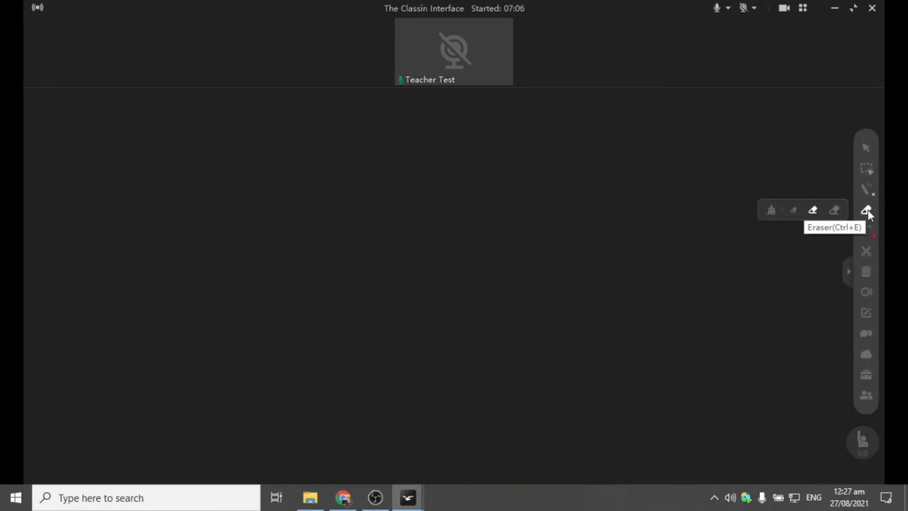
click(866, 190)
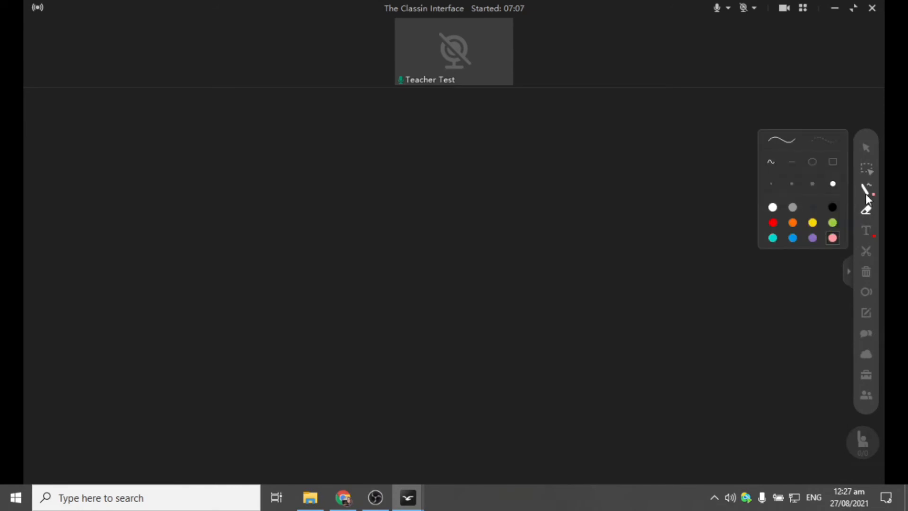
click(812, 184)
mouse_move(404, 154)
mouse_down()
mouse_move(430, 200)
mouse_move(556, 207)
mouse_up()
mouse_move(571, 257)
mouse_down()
mouse_move(115, 359)
mouse_move(138, 374)
mouse_up()
drag(617, 306, 740, 181)
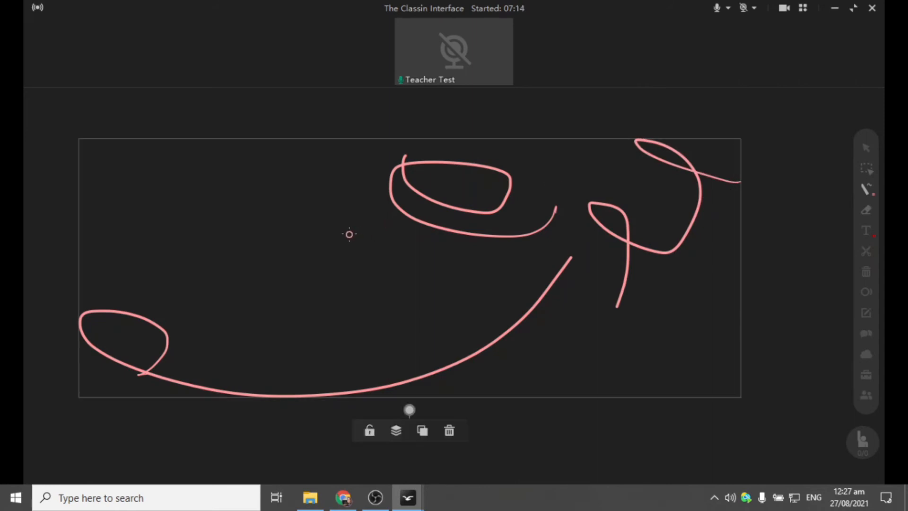
key(Delete)
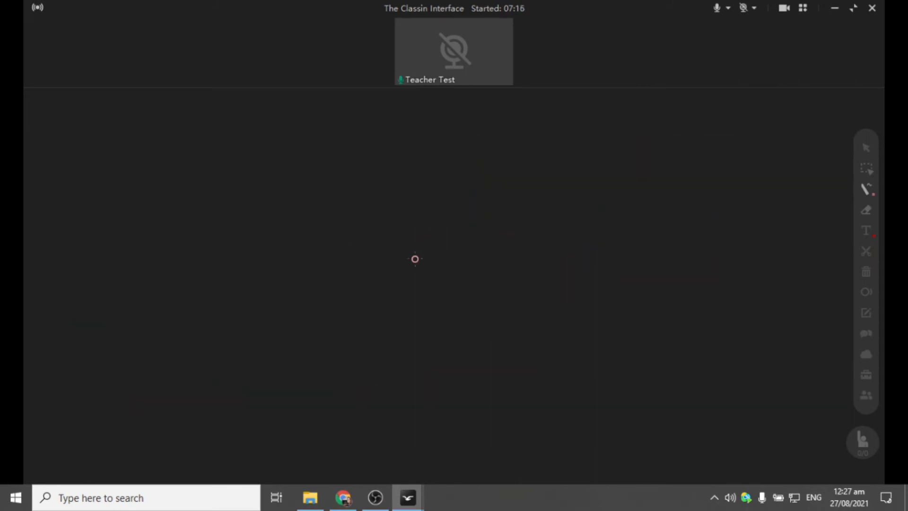
click(866, 211)
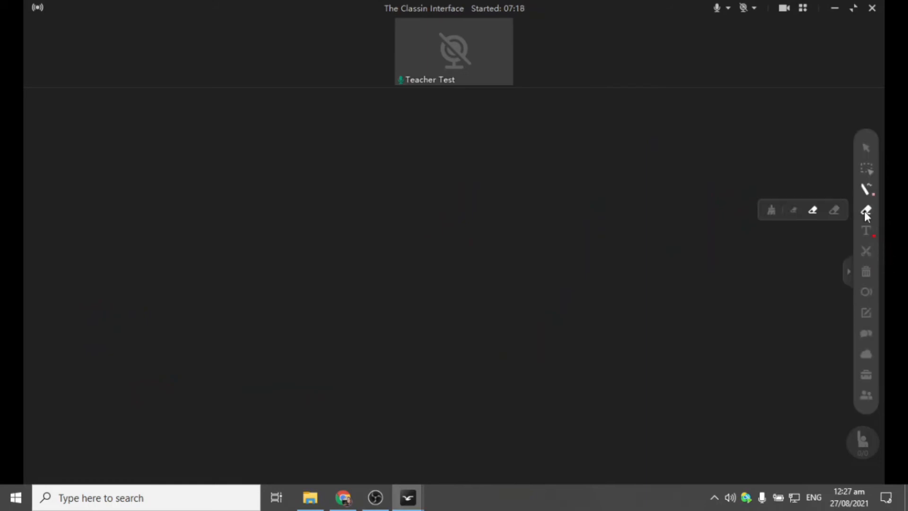
click(866, 190)
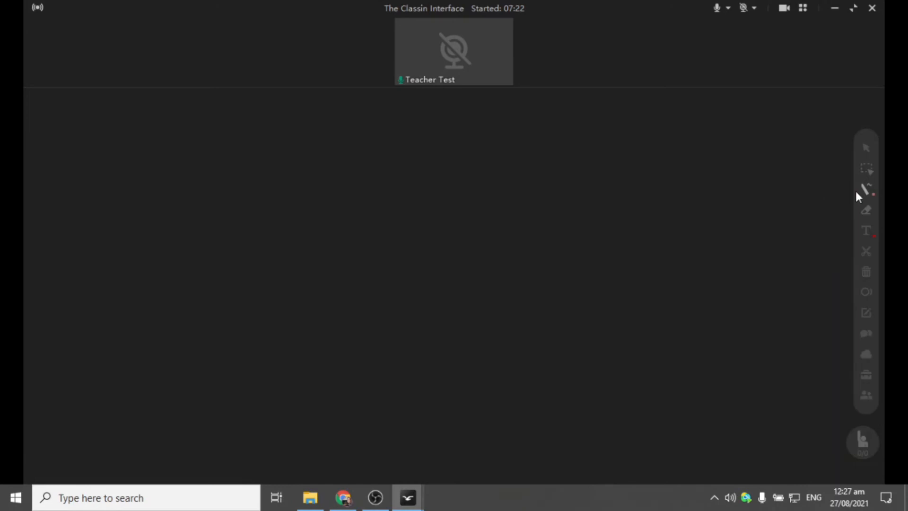
- Draw three pink curves on the whiteboard with the thickest pen size
click(866, 190)
click(833, 183)
mouse_move(319, 159)
mouse_down()
mouse_move(273, 197)
mouse_move(512, 266)
mouse_up()
mouse_move(672, 179)
mouse_down()
mouse_move(667, 329)
mouse_move(617, 325)
mouse_up()
drag(551, 236, 544, 317)
drag(580, 348, 629, 373)
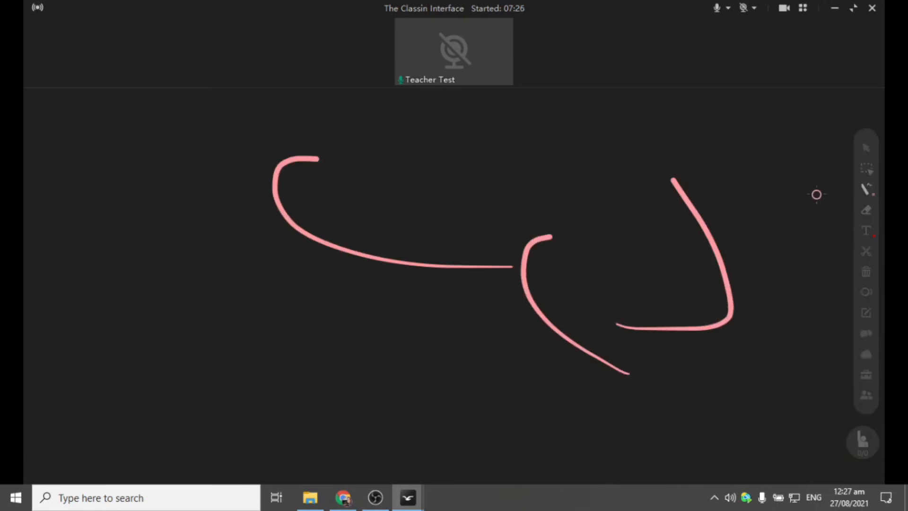
- Marquee-select all the pink strokes, delete them, and activate the laser pen
click(866, 169)
drag(227, 178, 787, 356)
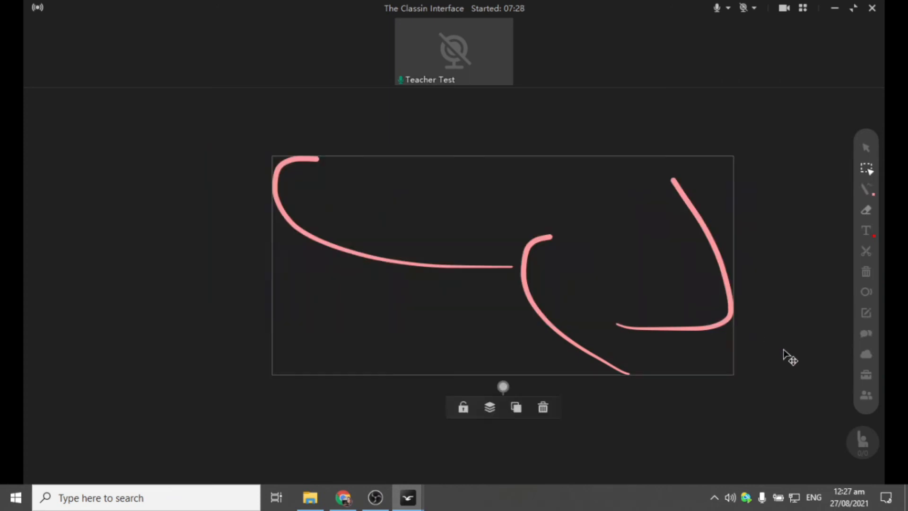
click(867, 272)
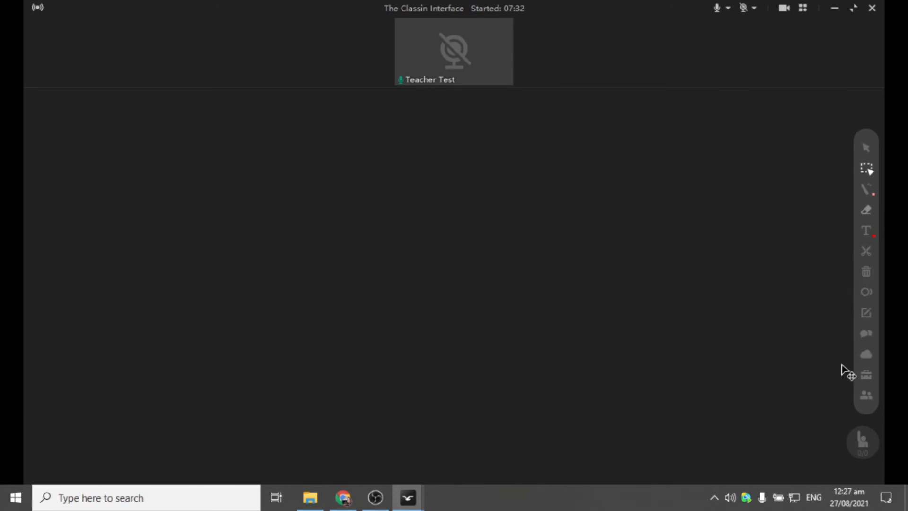
click(868, 293)
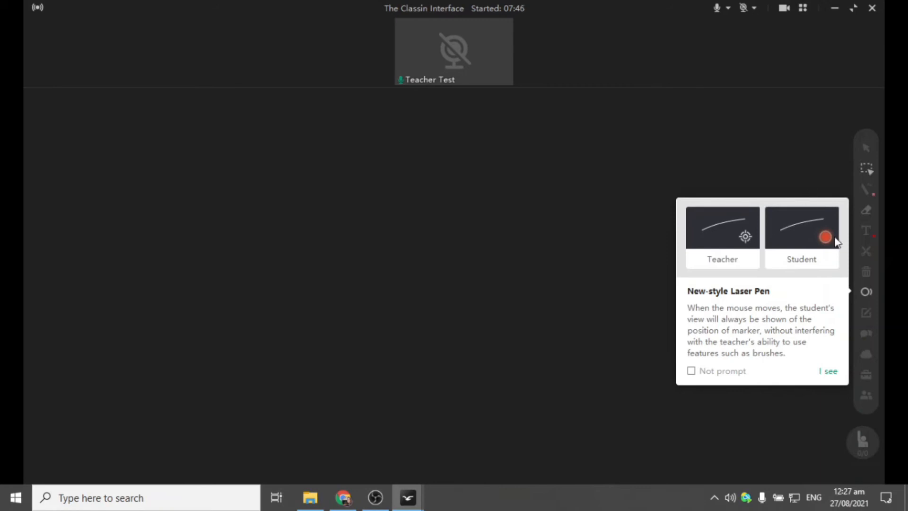
- Dismiss the New-style Laser Pen popup and bring up Class Notes, which shows no notes yet
click(867, 168)
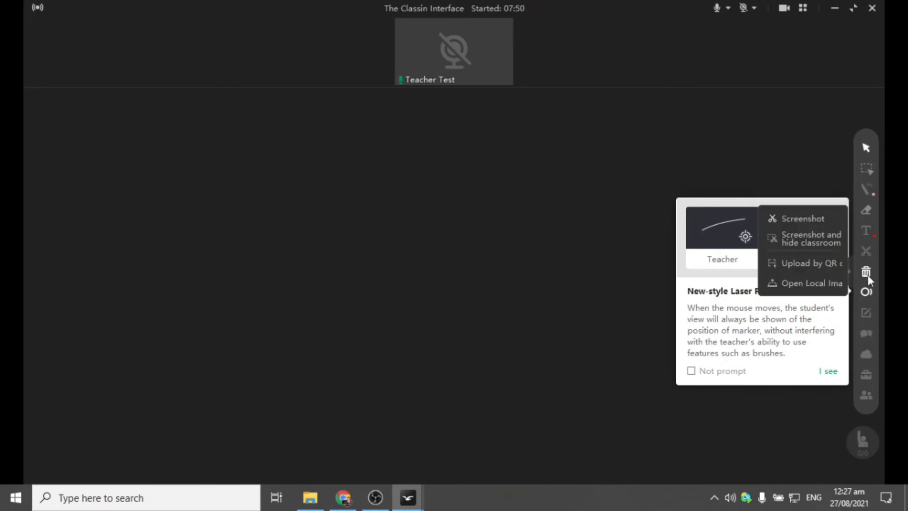
mouse_move(869, 313)
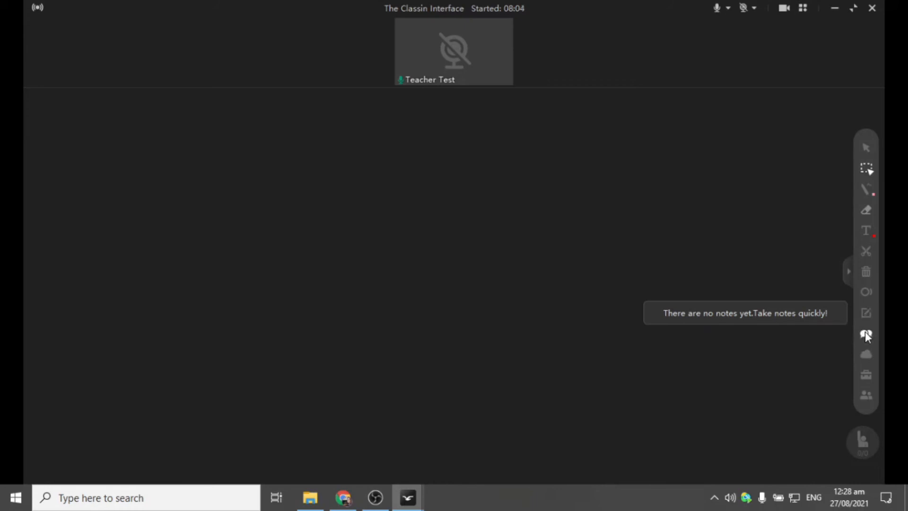
- Post the message 'how are you' in the class chat
click(864, 333)
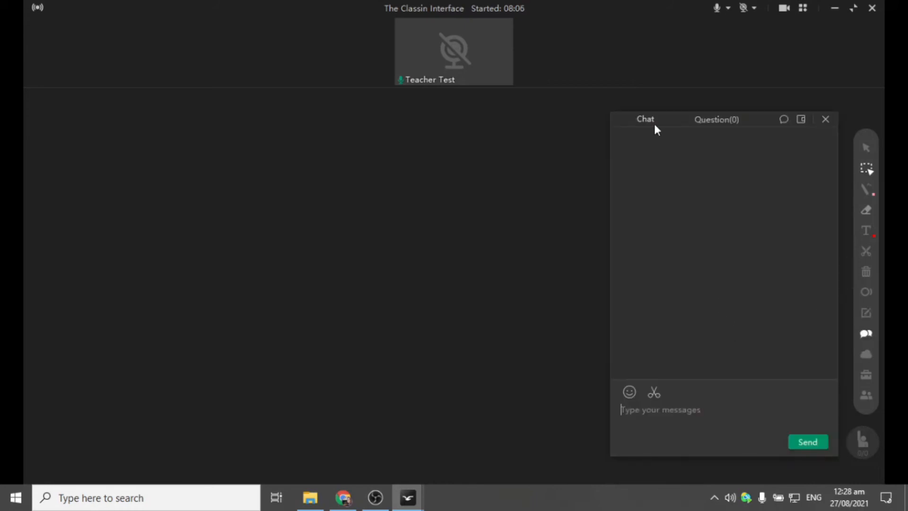
drag(679, 120, 673, 104)
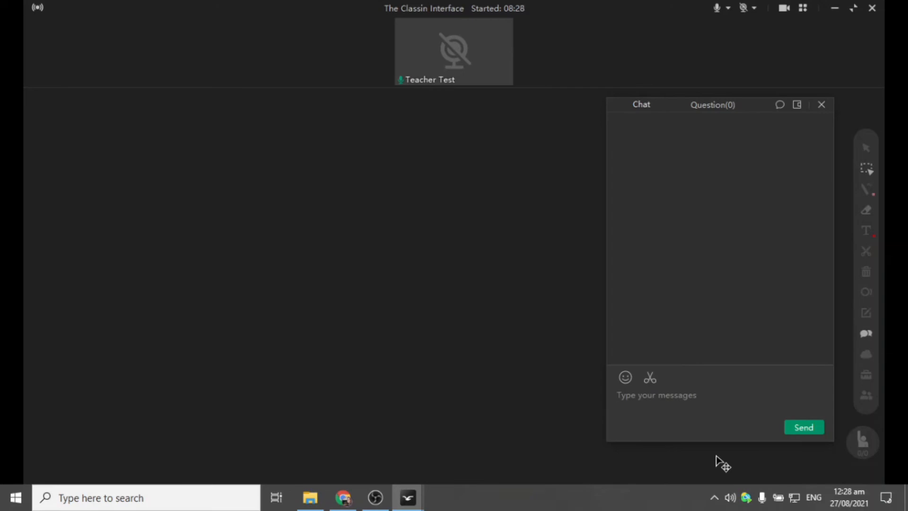
text(how are you)
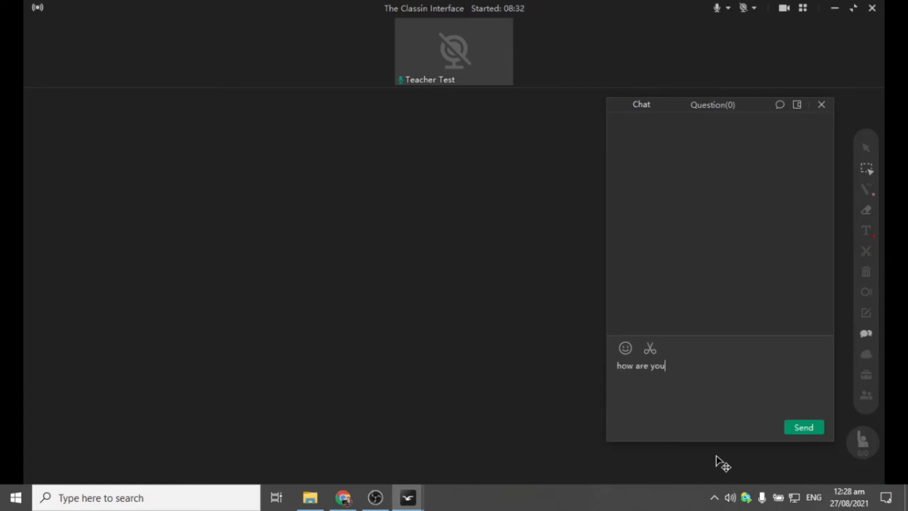
key(Return)
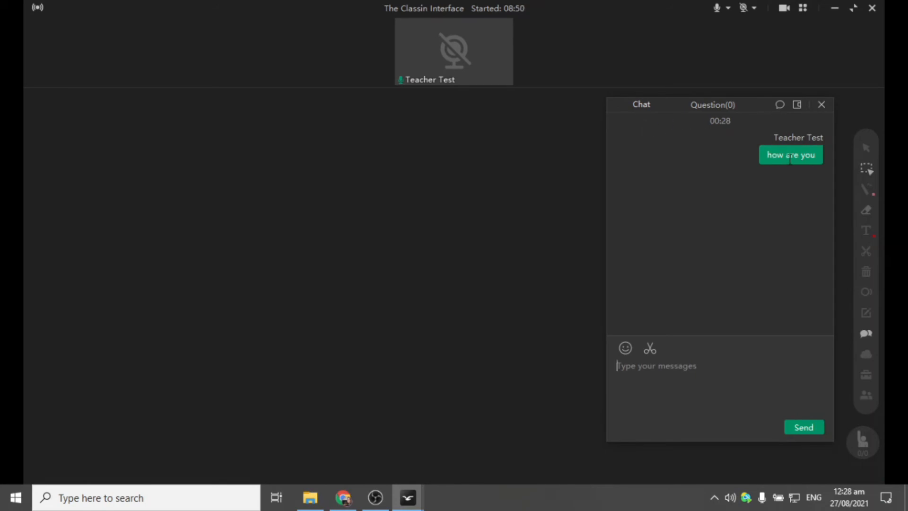
- Select the sent message, view the Question list, then close the chat panel
triple_click(774, 156)
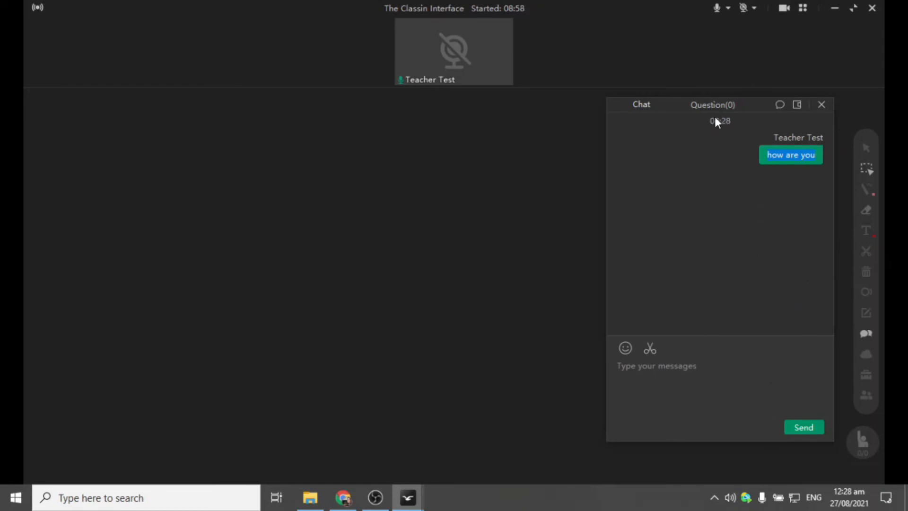
click(725, 107)
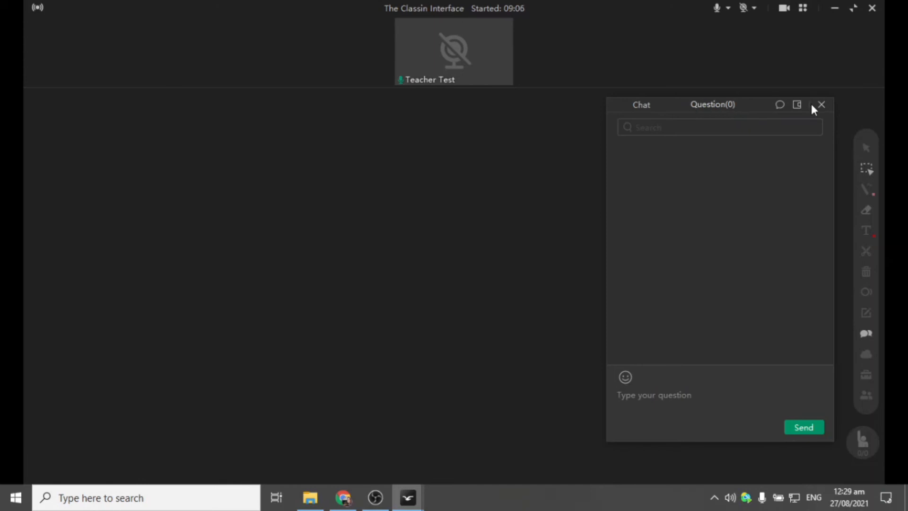
click(824, 102)
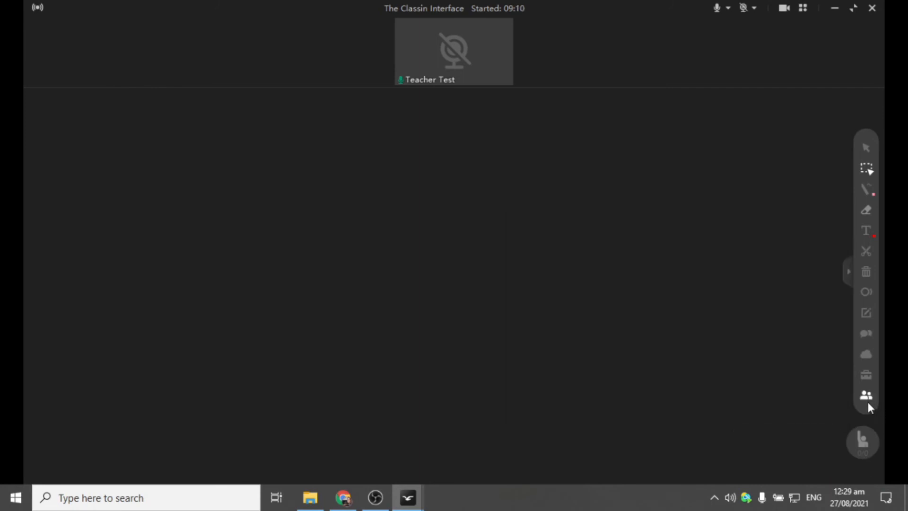
click(867, 401)
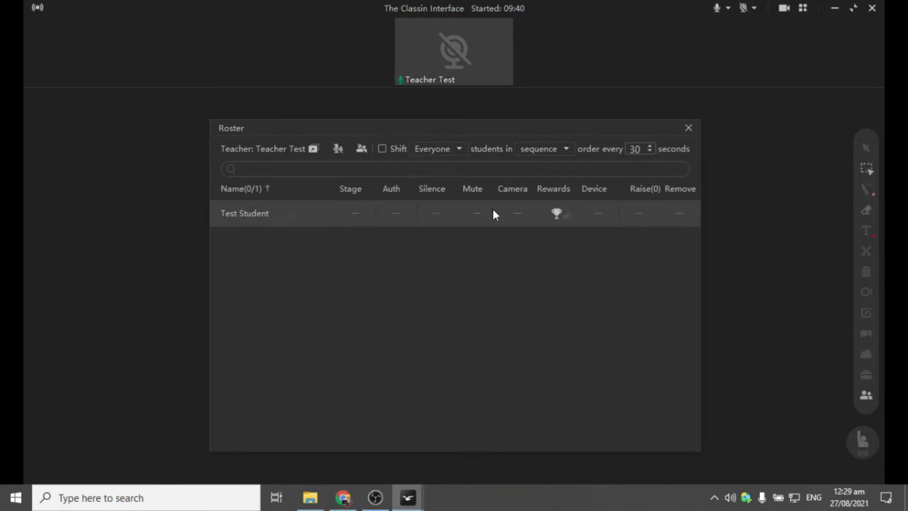
click(689, 130)
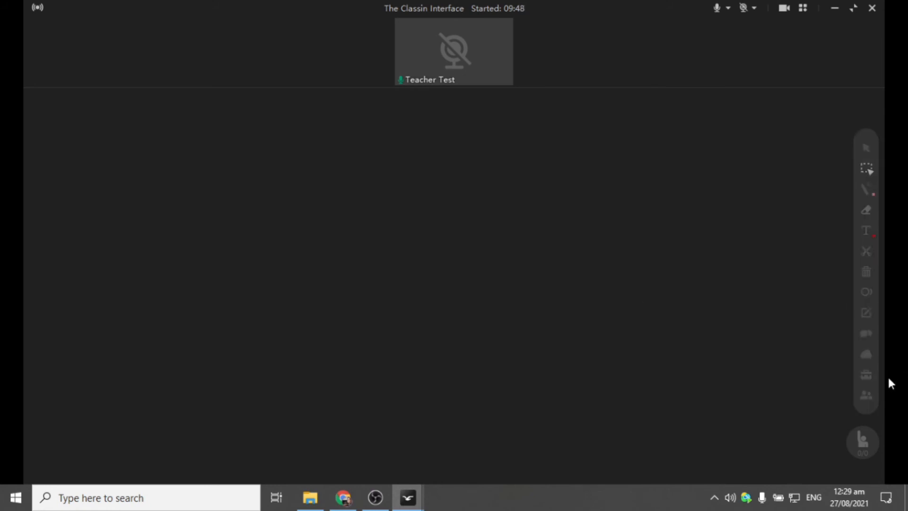
- Toggle Chat and Teaching Tools briefly, then open the Roster listing the one enrolled student
click(866, 334)
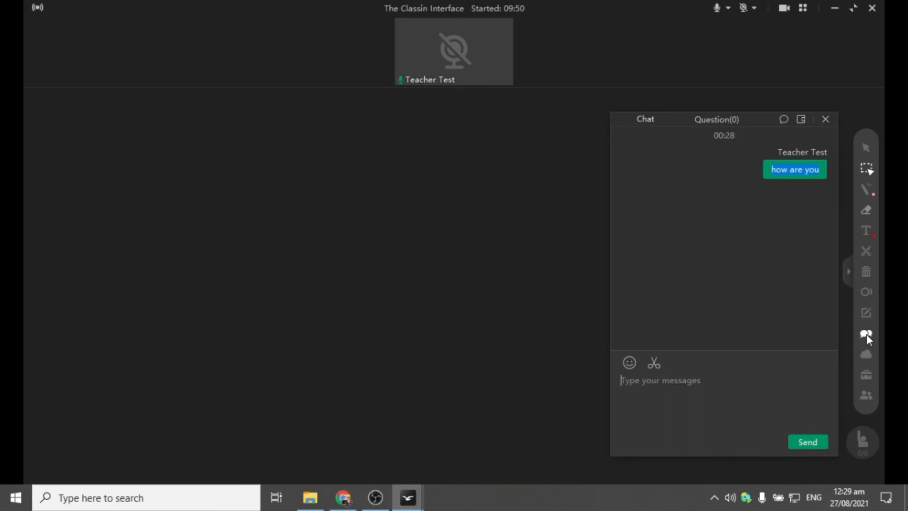
click(824, 119)
click(866, 375)
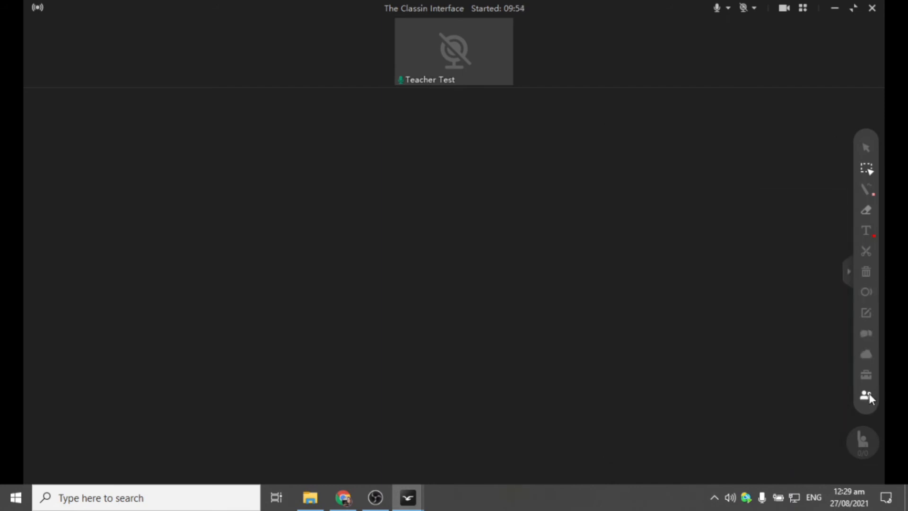
click(870, 374)
click(868, 400)
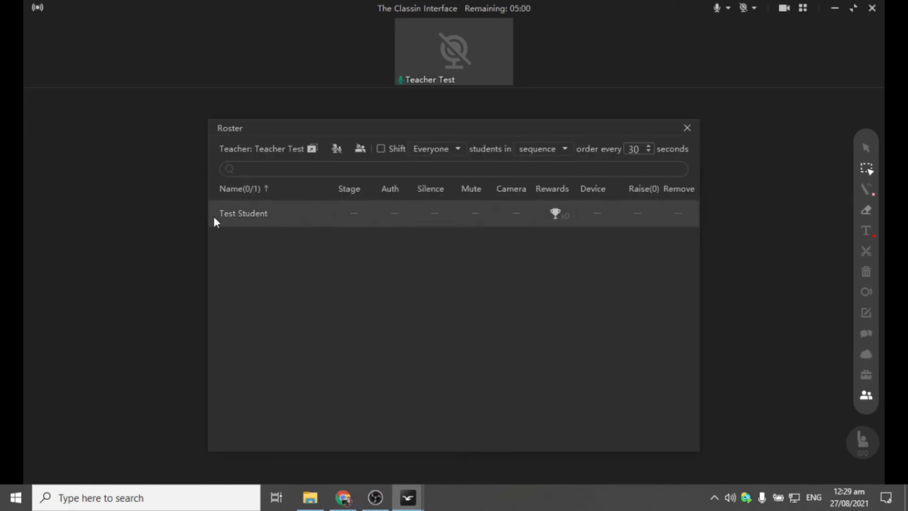
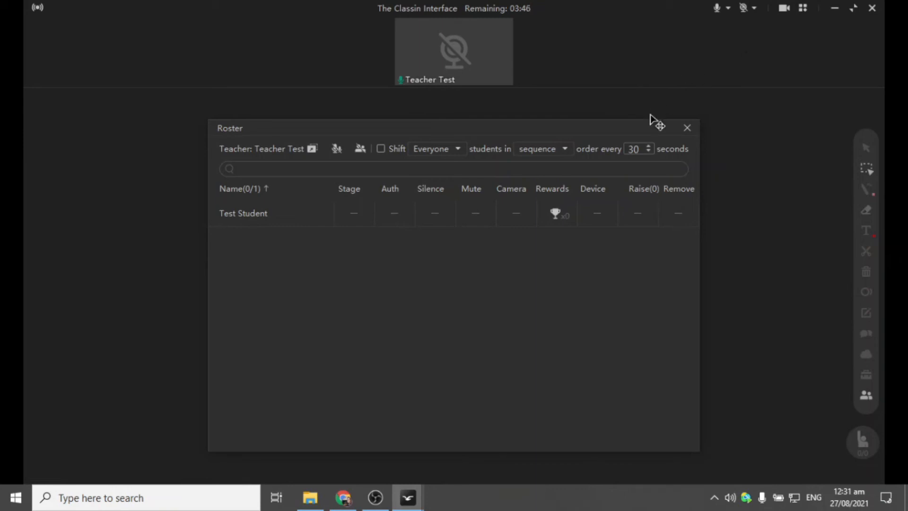
- Set the roster to shift everyone onto stage in sequence every 20 seconds
click(651, 152)
click(651, 152)
click(382, 151)
mouse_move(486, 76)
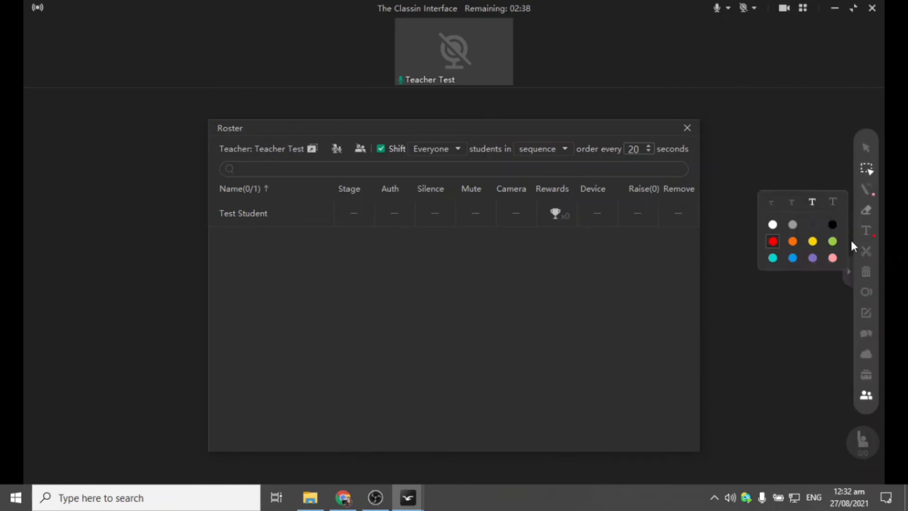
- Close the roster, enable 'On-stage when raise', and open the Authorized Resources courseware bank
click(687, 128)
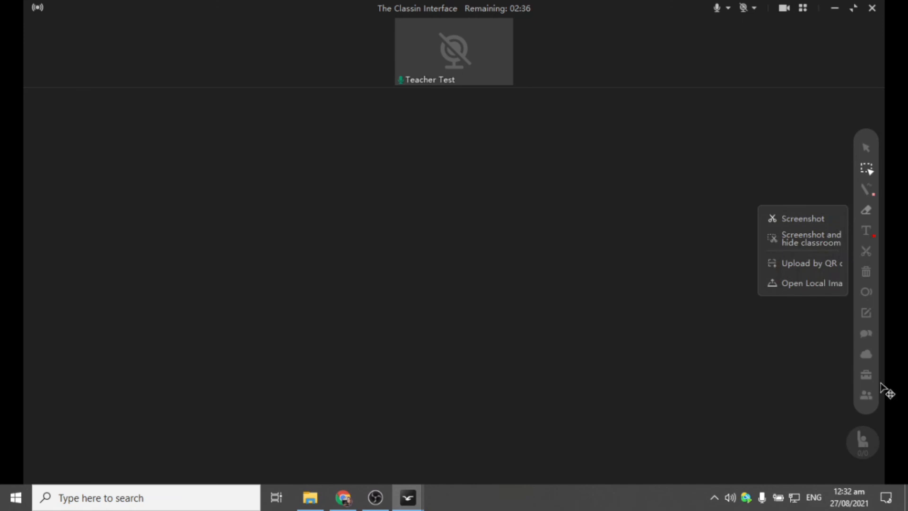
mouse_move(871, 446)
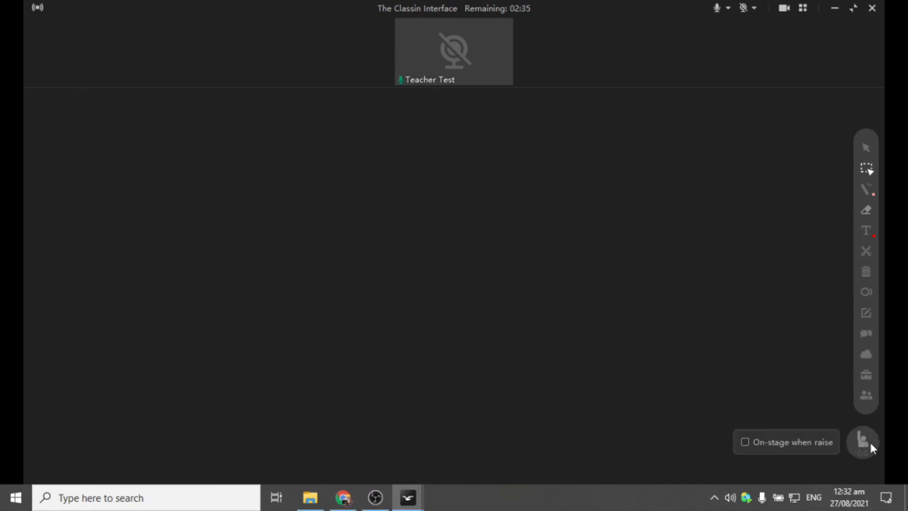
click(745, 443)
mouse_move(859, 440)
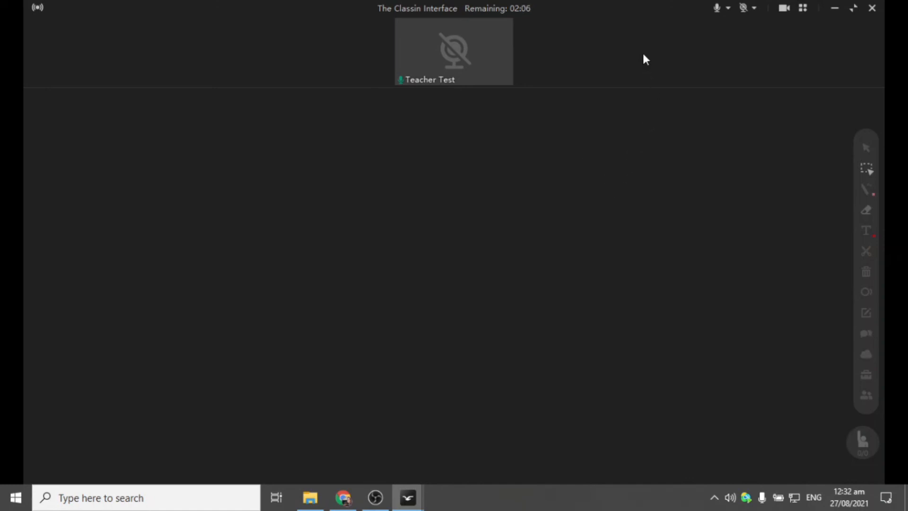
click(866, 354)
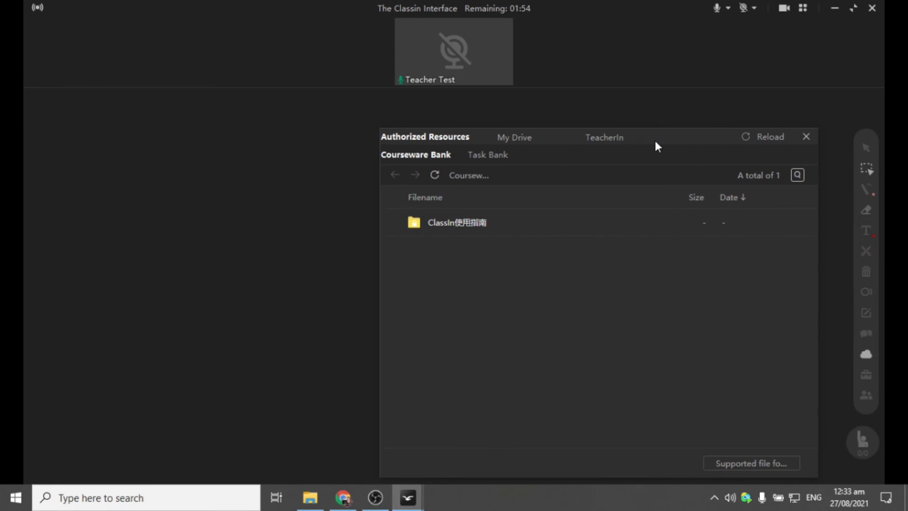
- Open the today folder in My Drive and launch osintro.mp4 from its four lesson files
click(513, 138)
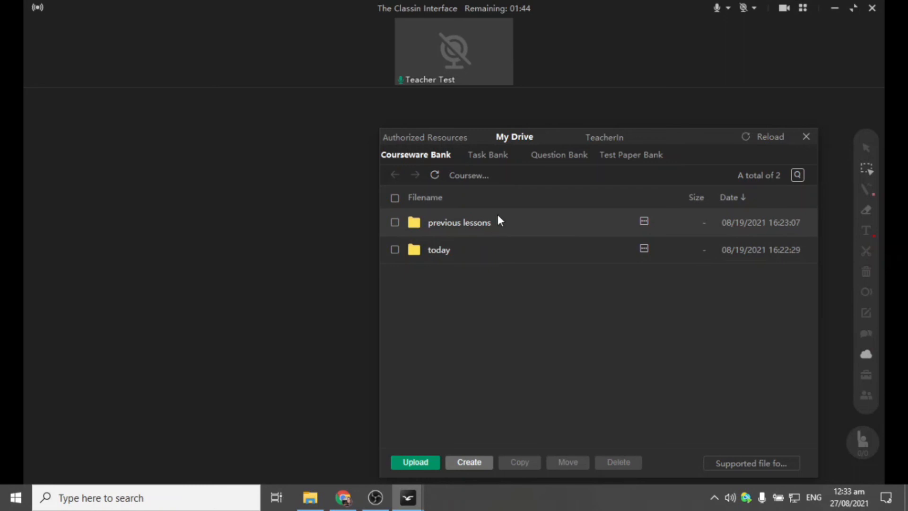
double_click(488, 240)
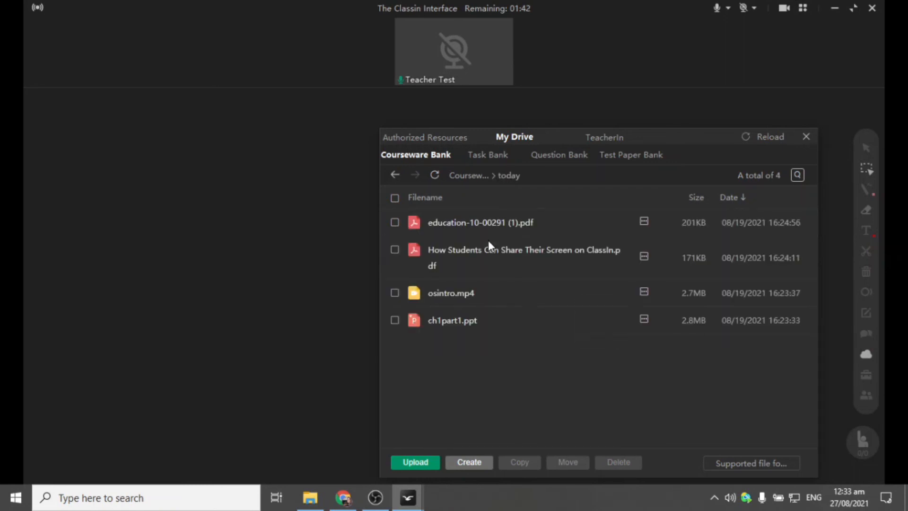
double_click(555, 291)
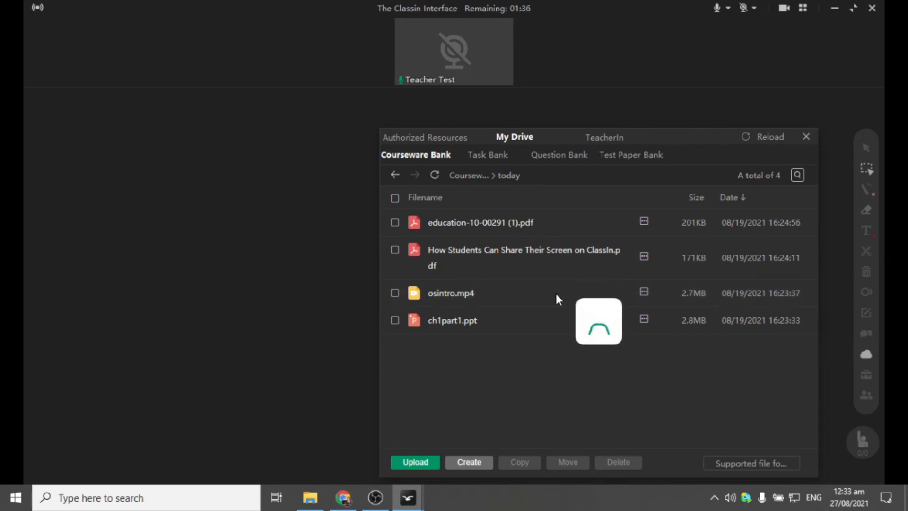
- Enlarge the osintro.mp4 player, play about four seconds, pause at 0:04, and close it
drag(178, 96, 156, 97)
drag(447, 347, 776, 448)
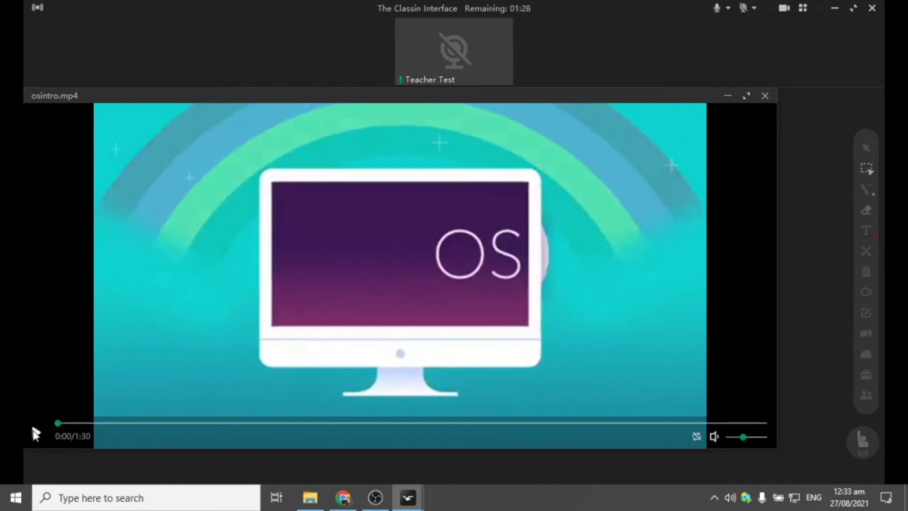
click(34, 431)
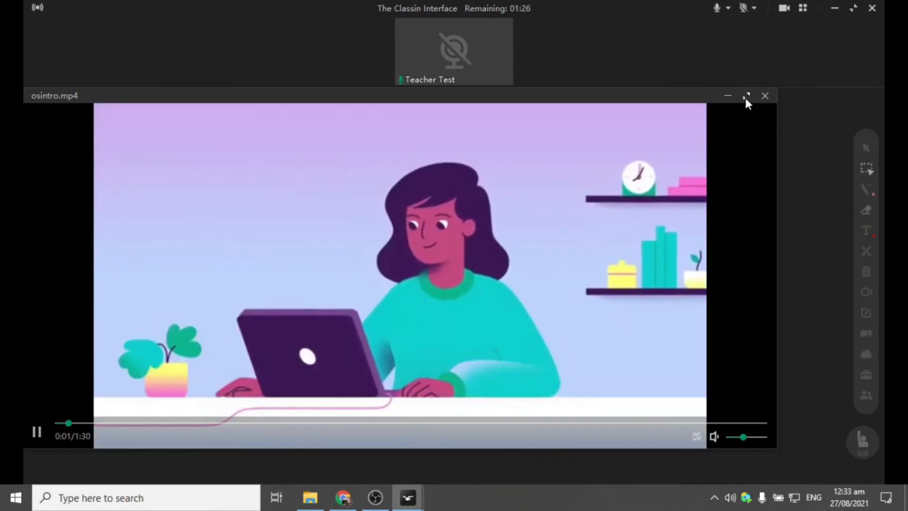
click(36, 433)
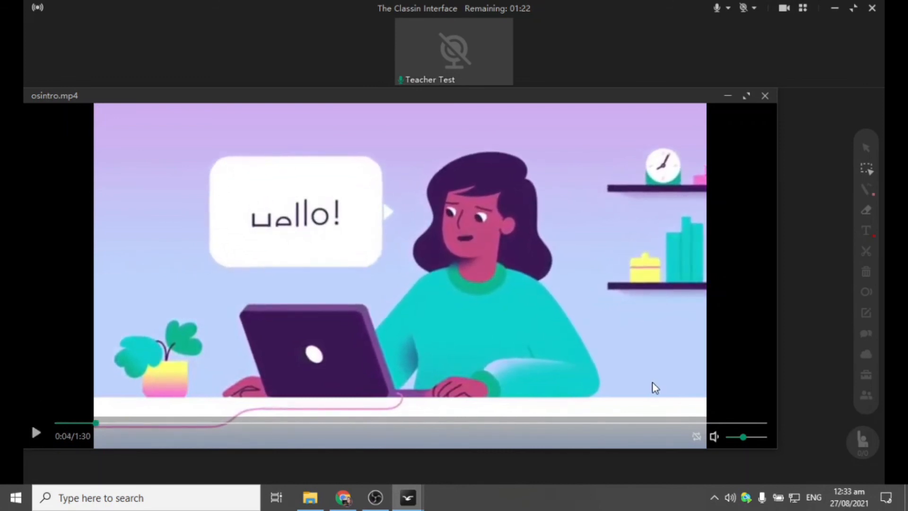
click(765, 96)
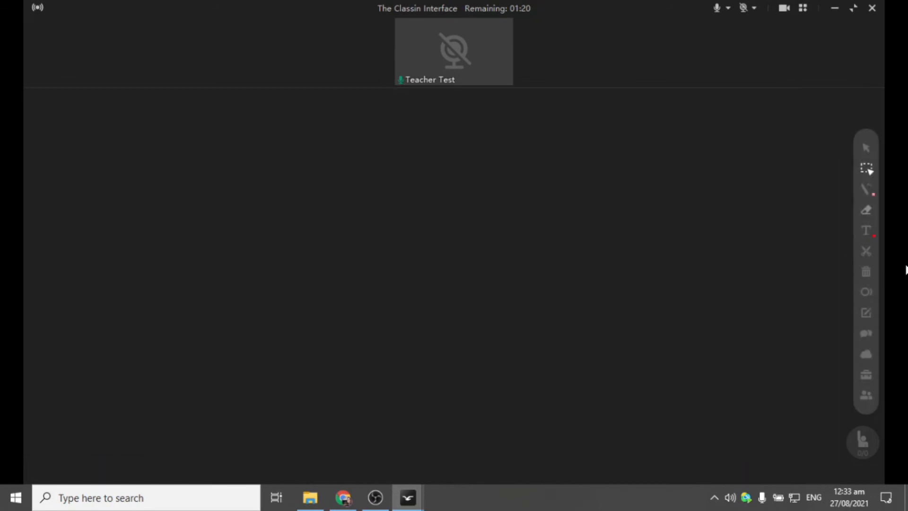
click(866, 374)
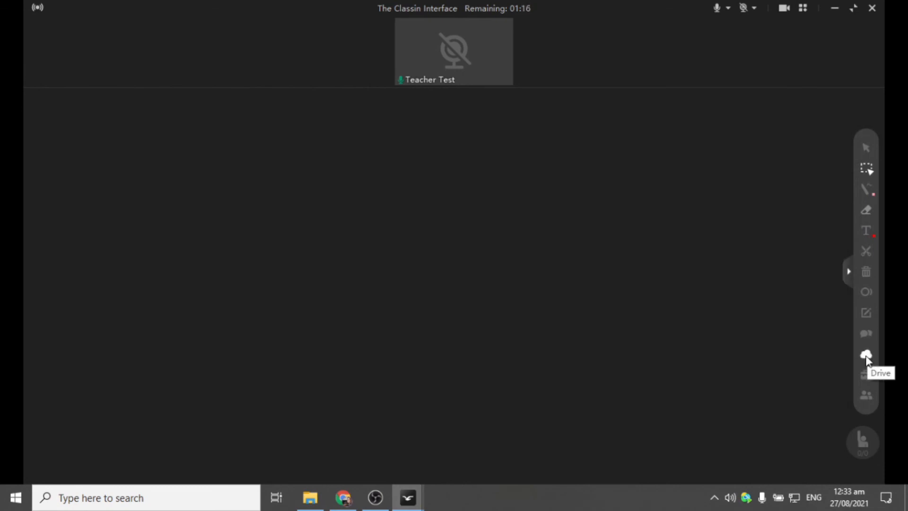
click(865, 355)
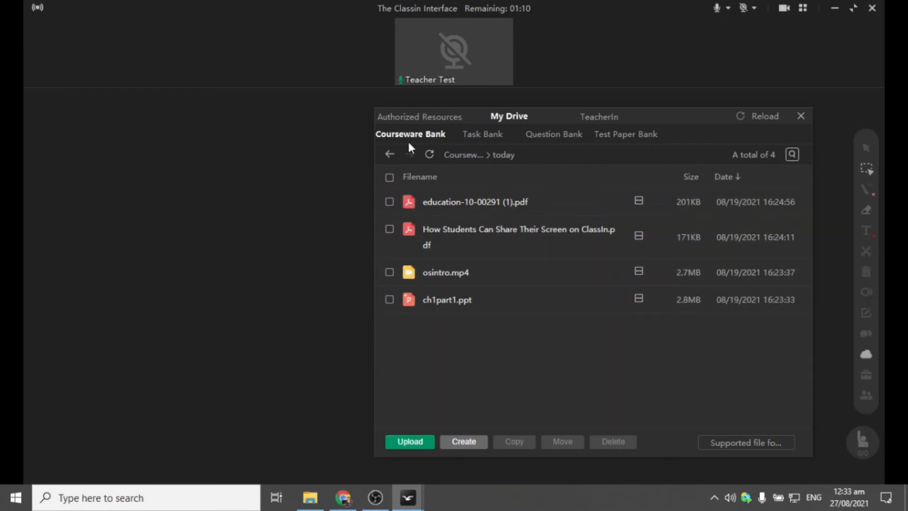
click(402, 117)
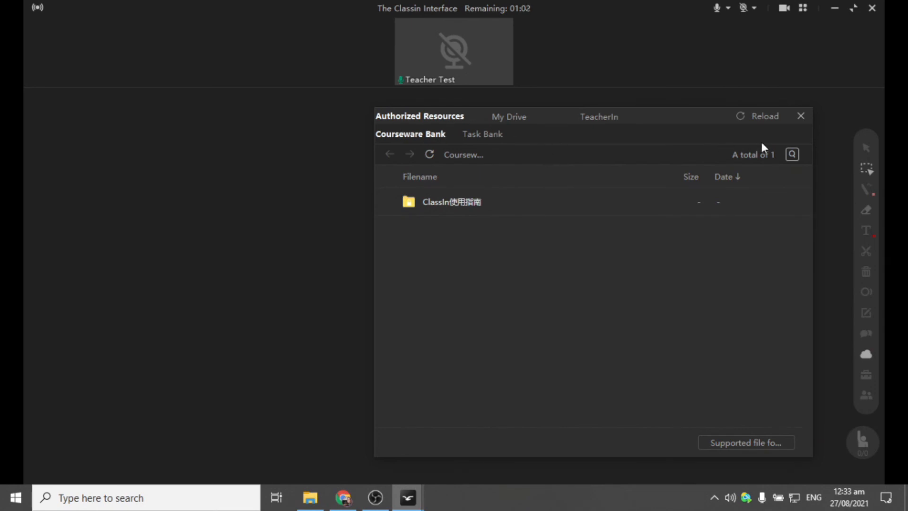
drag(701, 122, 610, 126)
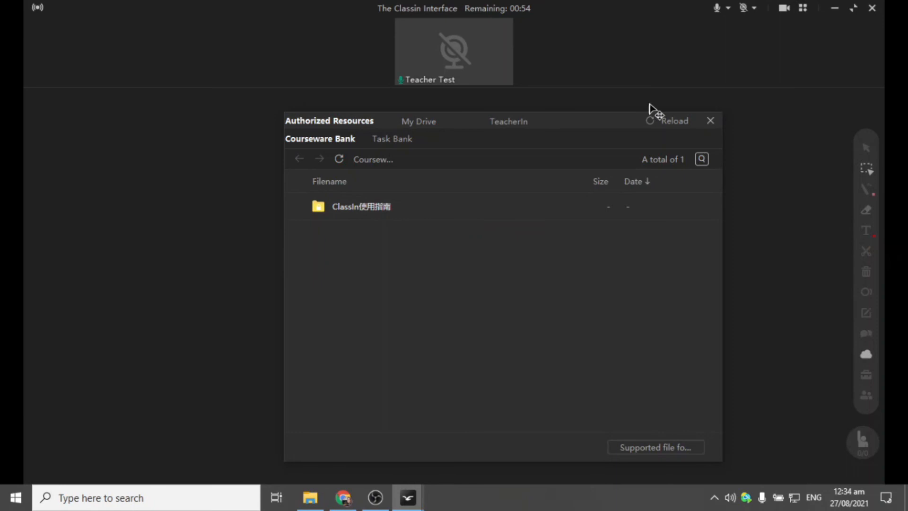
click(715, 121)
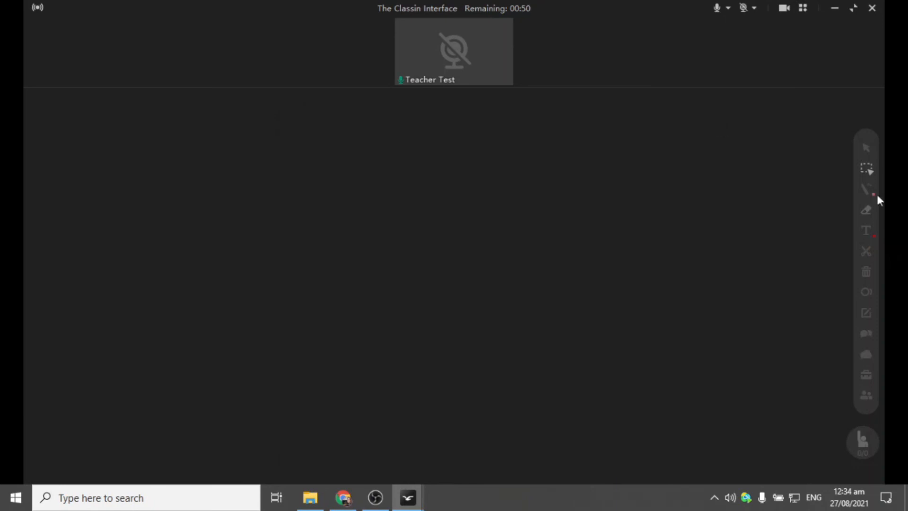
click(866, 374)
- Exit the classroom, glance at the Evaluation list, then open the Blackboard Editor
click(873, 10)
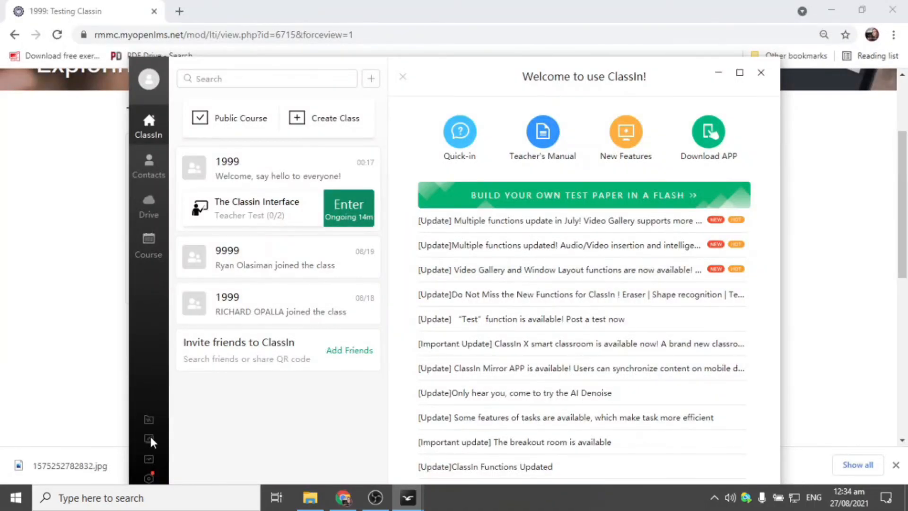
click(150, 437)
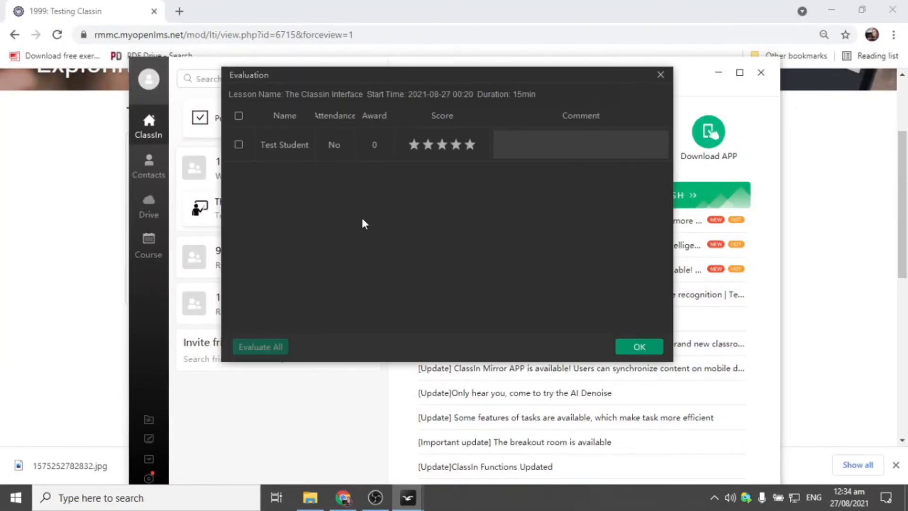
click(660, 75)
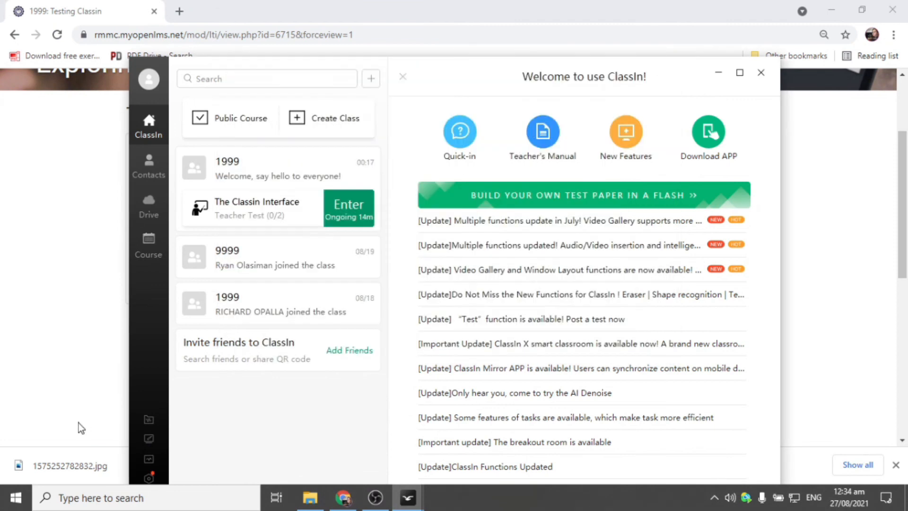
click(147, 439)
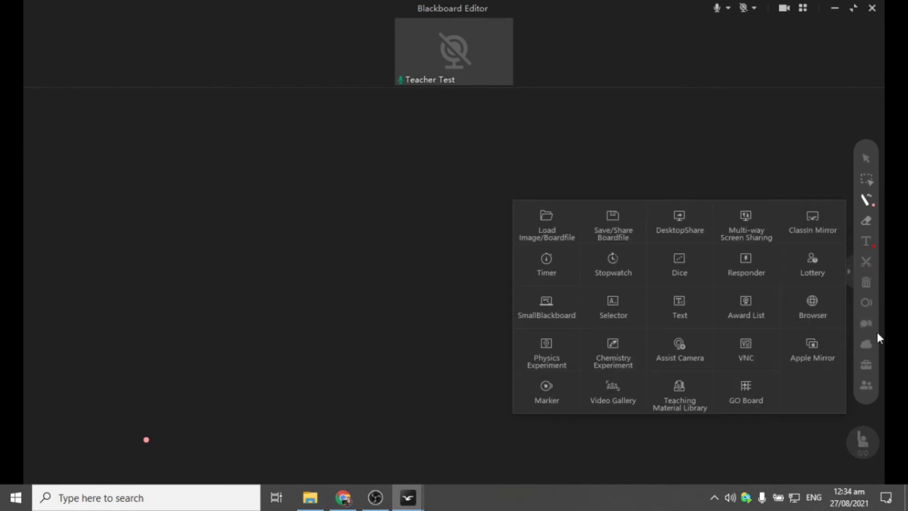
- Draw a pink freehand loop and a pink rectangle over it on the blackboard
mouse_move(237, 193)
mouse_down()
mouse_move(494, 260)
mouse_move(562, 288)
mouse_up()
mouse_move(868, 198)
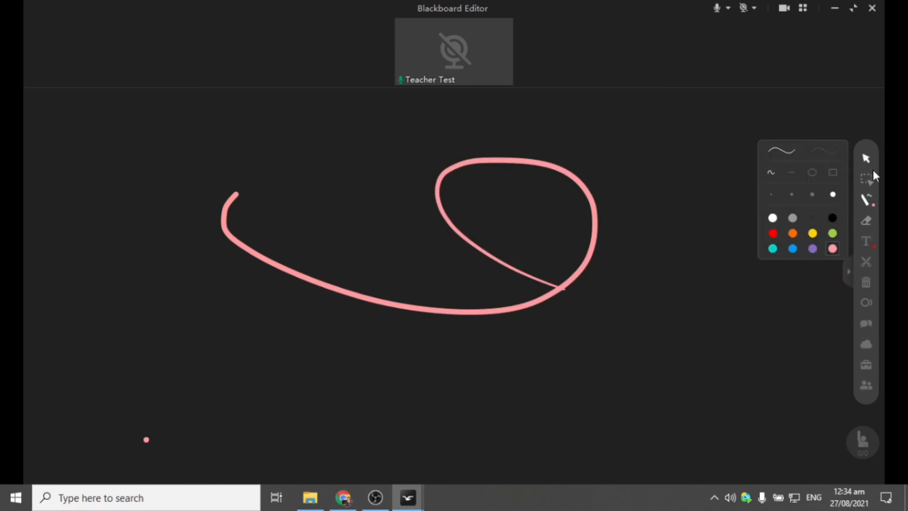
click(831, 177)
drag(430, 211, 747, 373)
- Bring up the Teaching Material Library and move its window higher
mouse_move(866, 365)
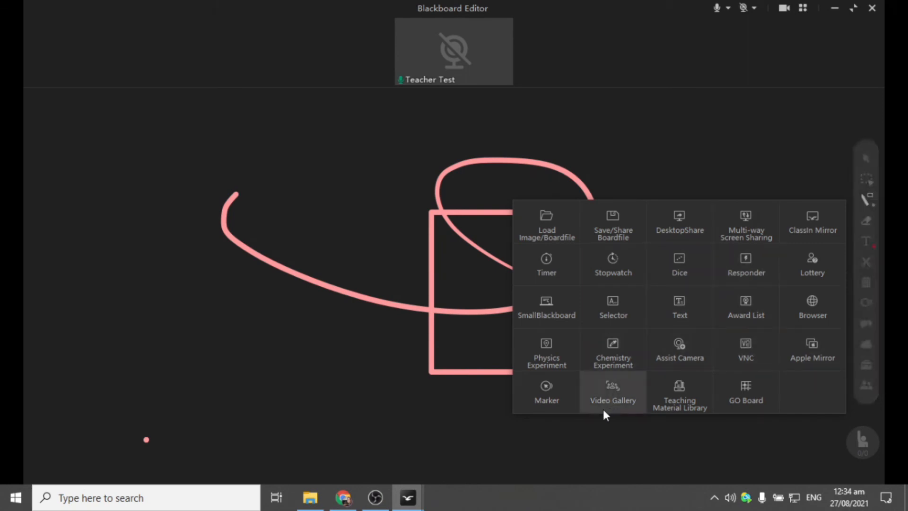
click(679, 401)
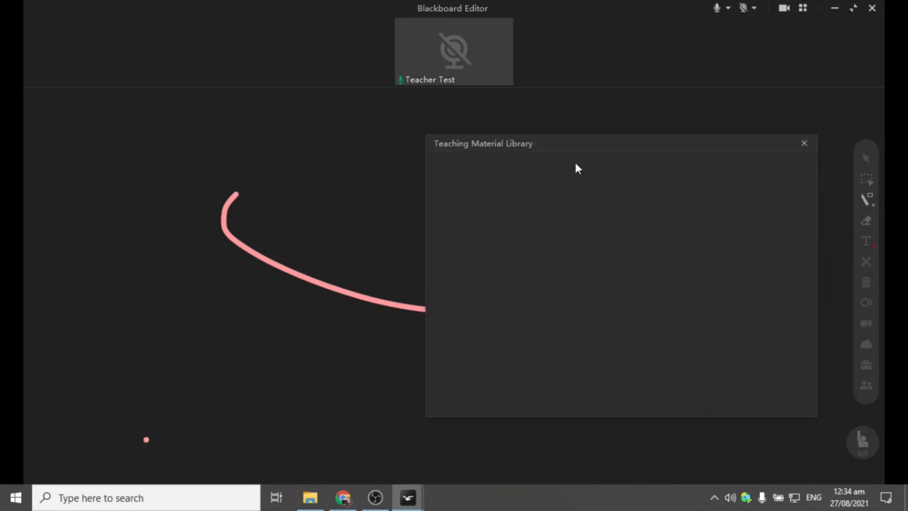
drag(584, 142, 587, 111)
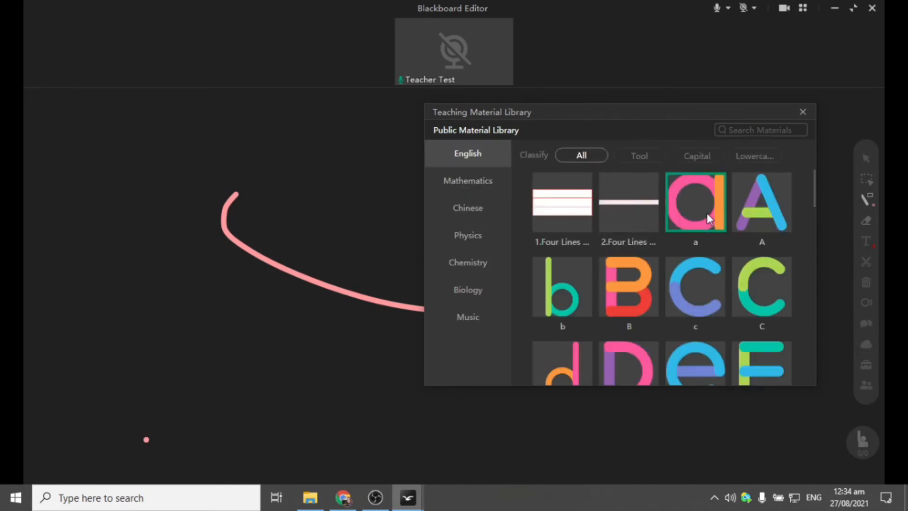
- Add the letter a and a Chemistry 100g Weight below it on the board, then close the library
click(706, 212)
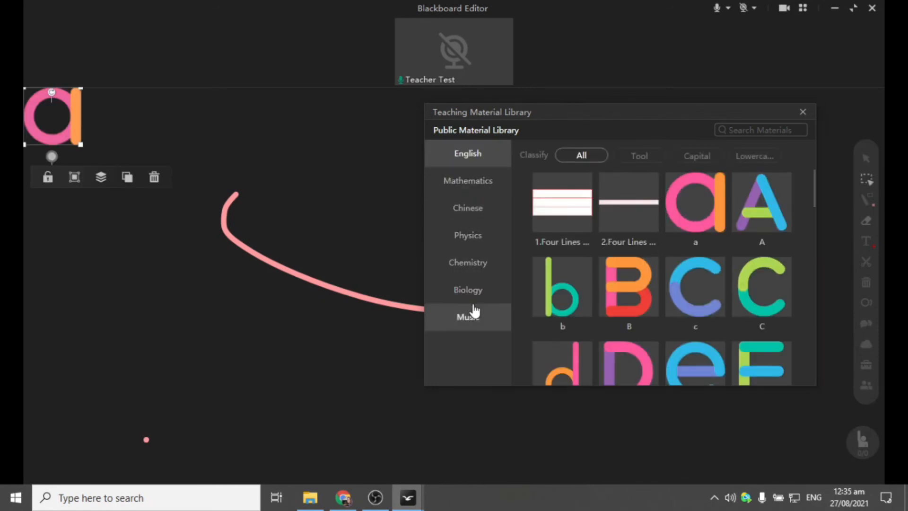
click(477, 275)
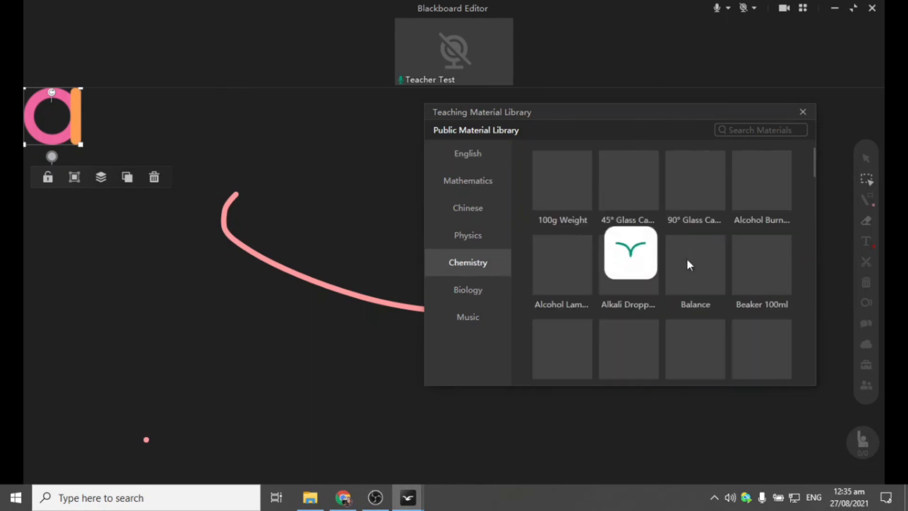
drag(563, 192, 237, 343)
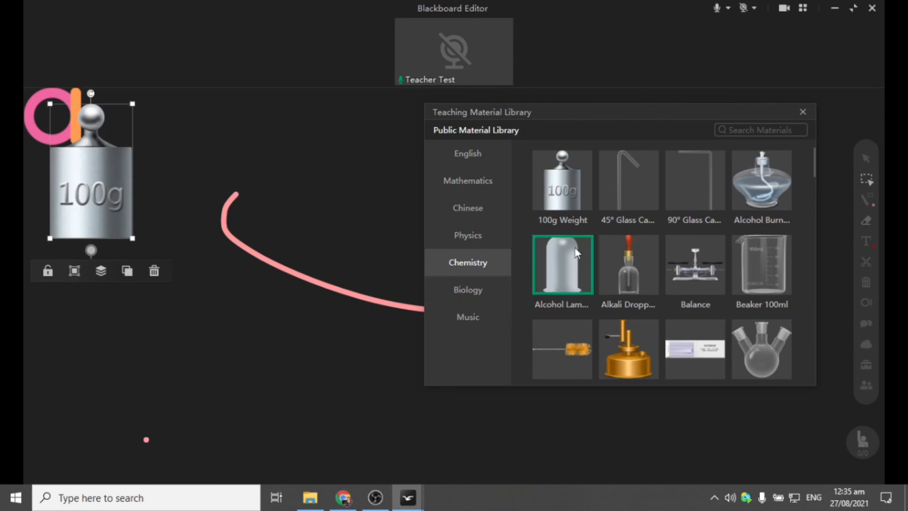
drag(111, 163, 95, 256)
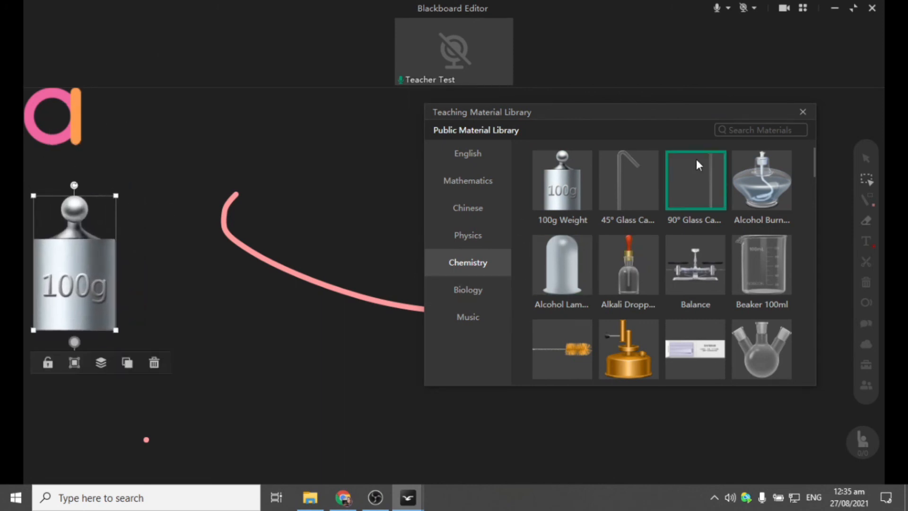
click(803, 112)
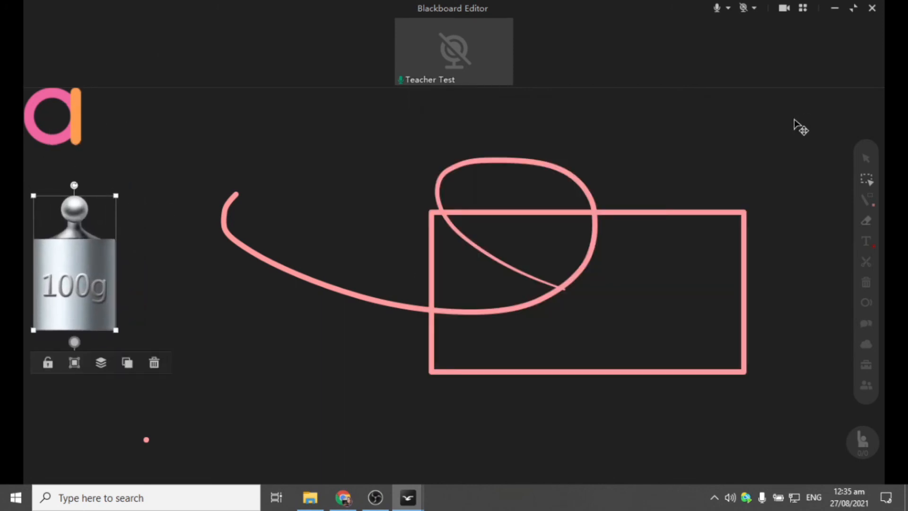
click(866, 365)
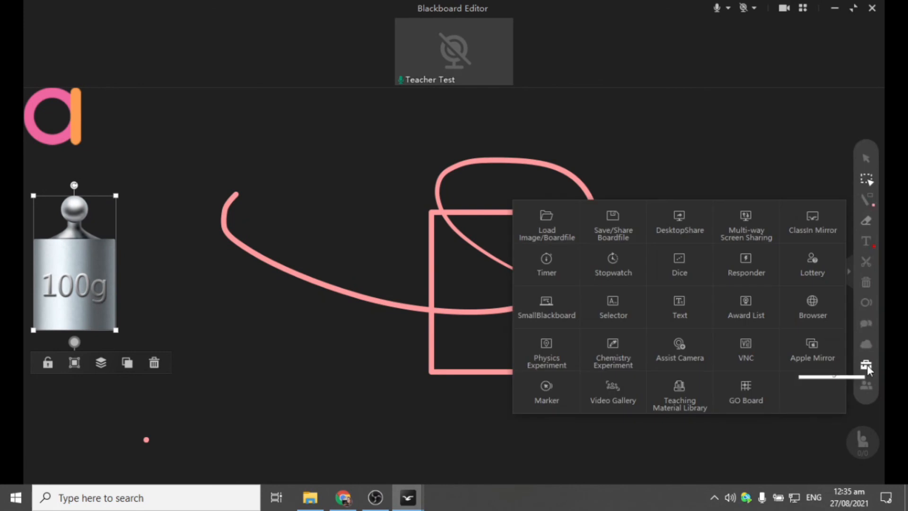
- Save the blackboard to My Drive as shapes.edb, then close the board window
click(623, 234)
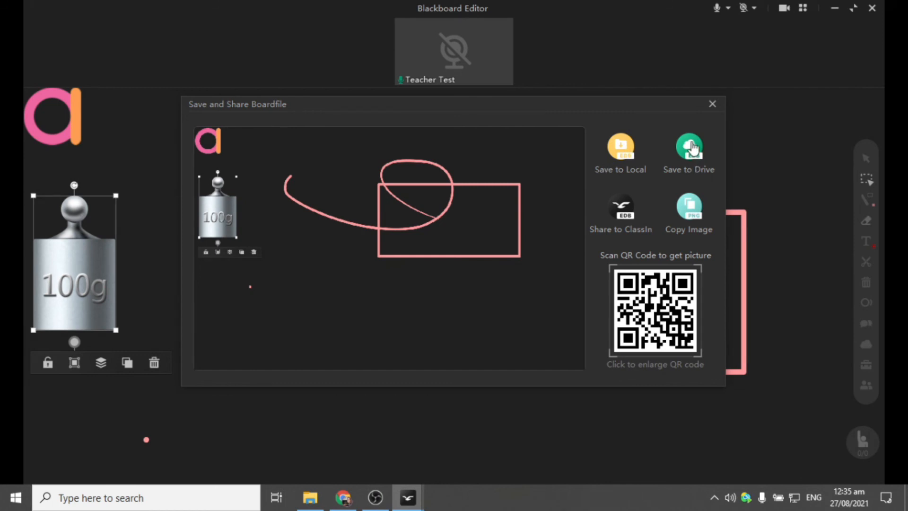
click(692, 148)
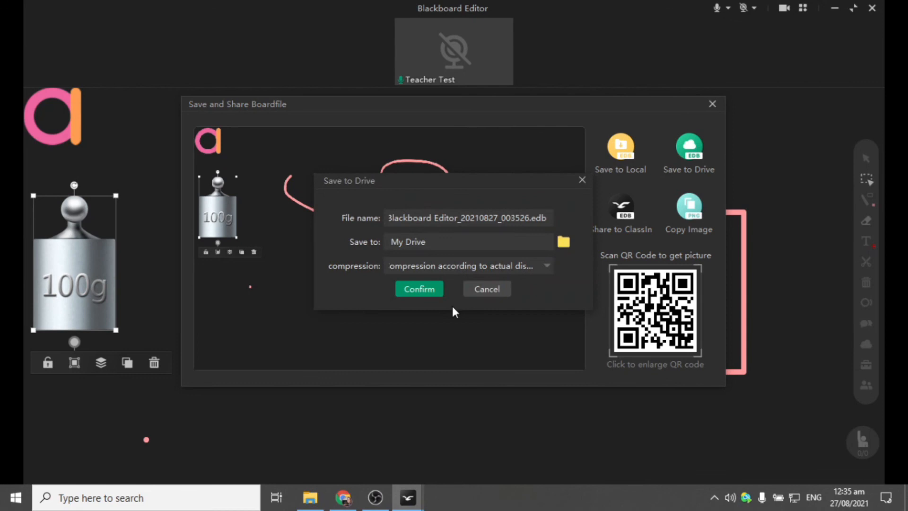
click(455, 218)
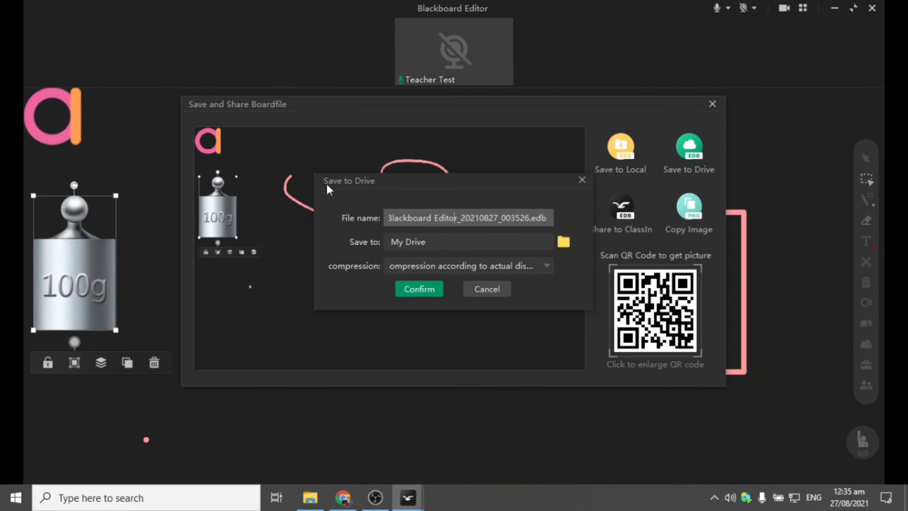
drag(532, 219, 245, 198)
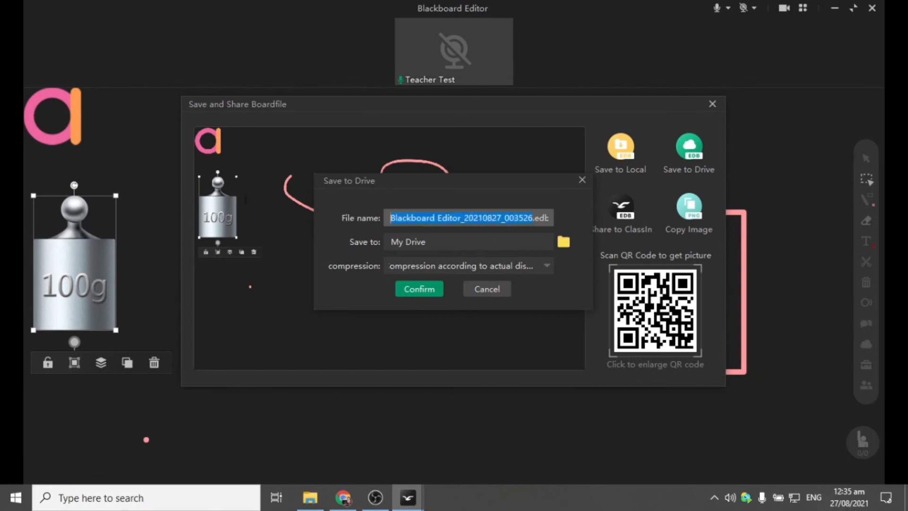
text(sahapes)
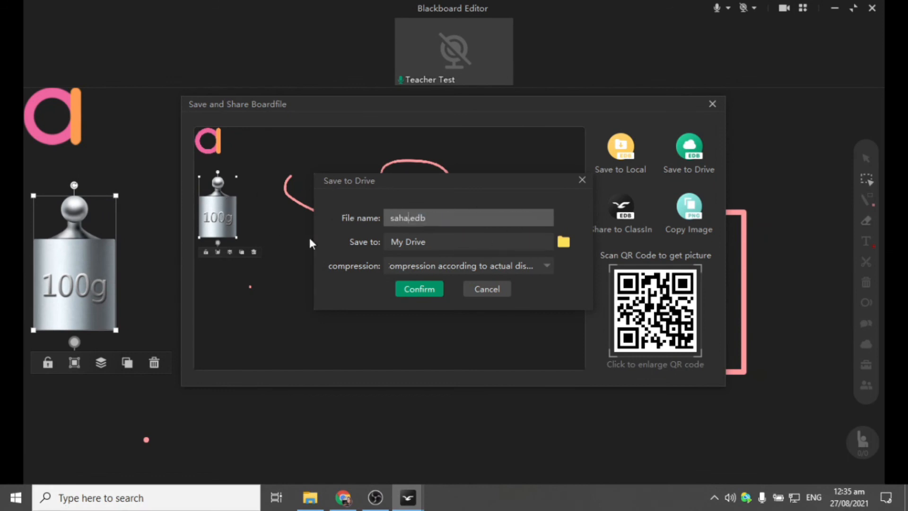
key(Left)
key(Left)
key(Left)
key(Left)
key(Left)
key(Left)
key(Delete)
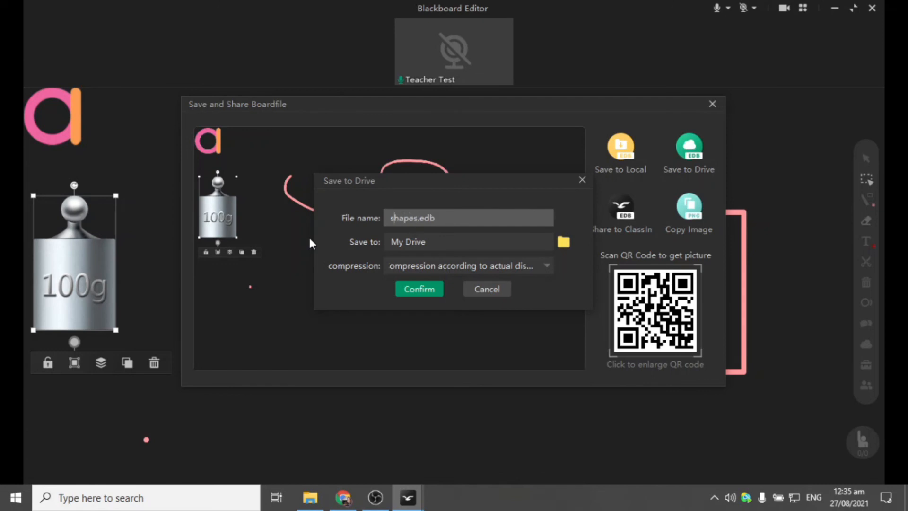
click(421, 286)
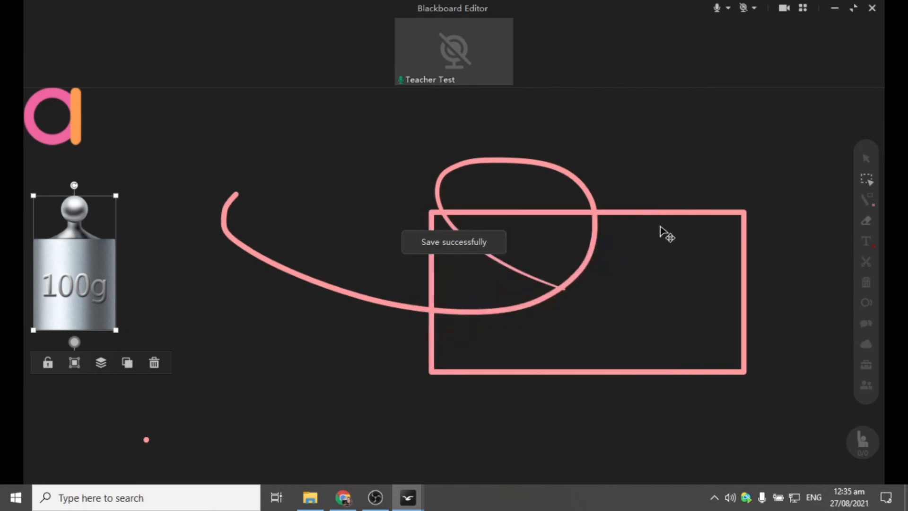
mouse_move(431, 32)
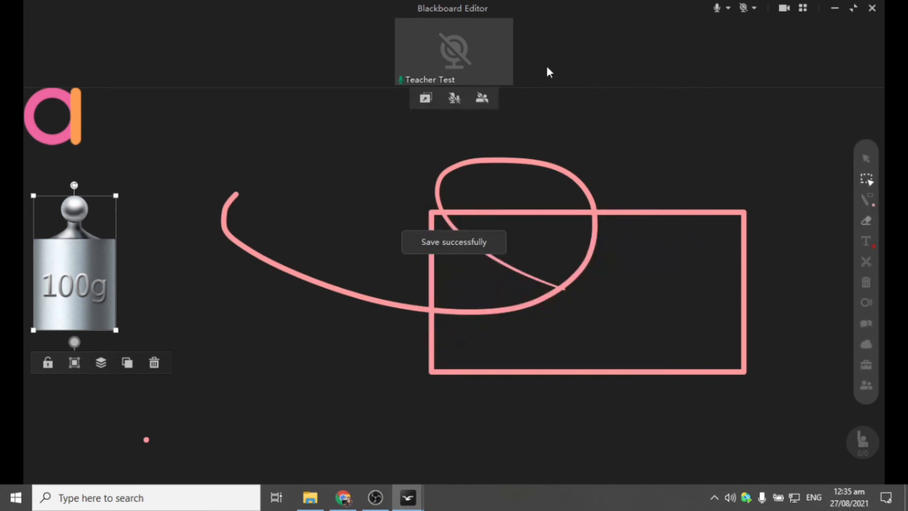
click(875, 9)
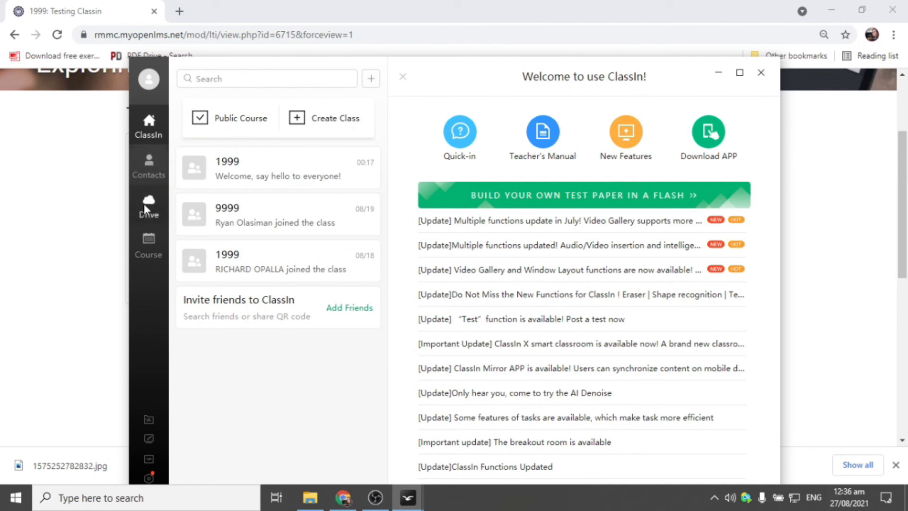
- Close the 'Welcome to use ClassIn!' window to return to the Testing Classin course page
click(767, 76)
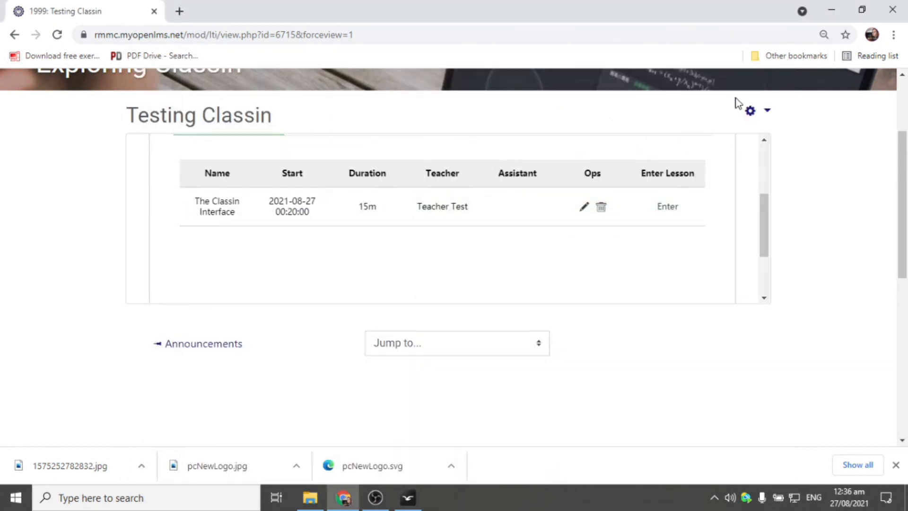
- Reload the Testing Classin course page
click(61, 38)
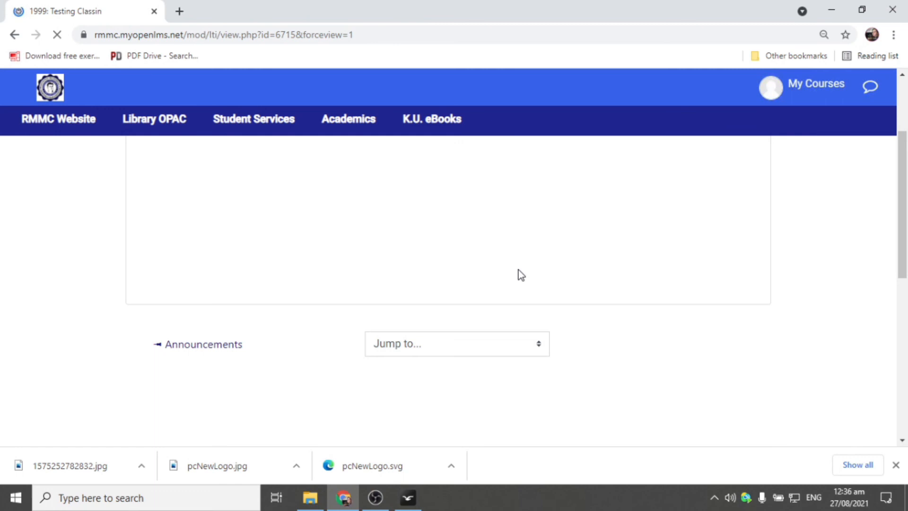
scroll(494, 225, up, 3)
scroll(487, 241, down, 6)
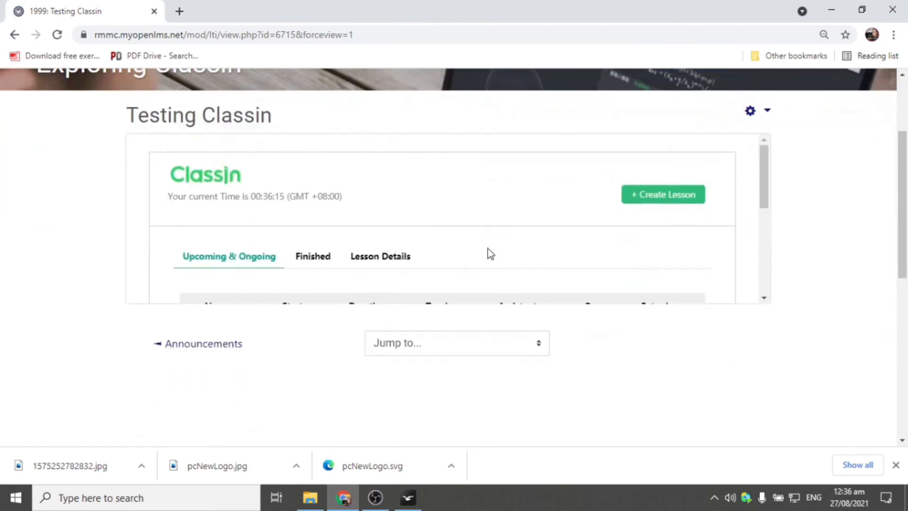
scroll(489, 224, up, 3)
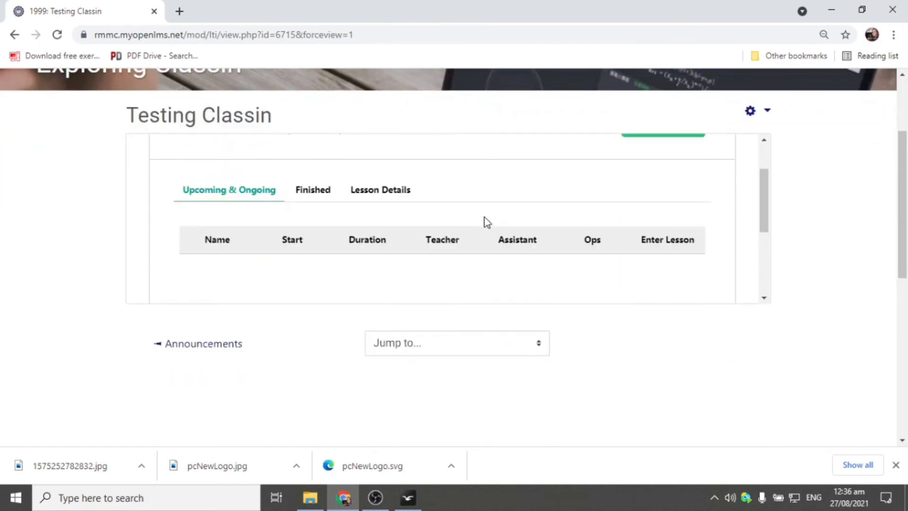
- Show the Finished lessons, where The Classin Interface (15m) is marked Ended
click(320, 194)
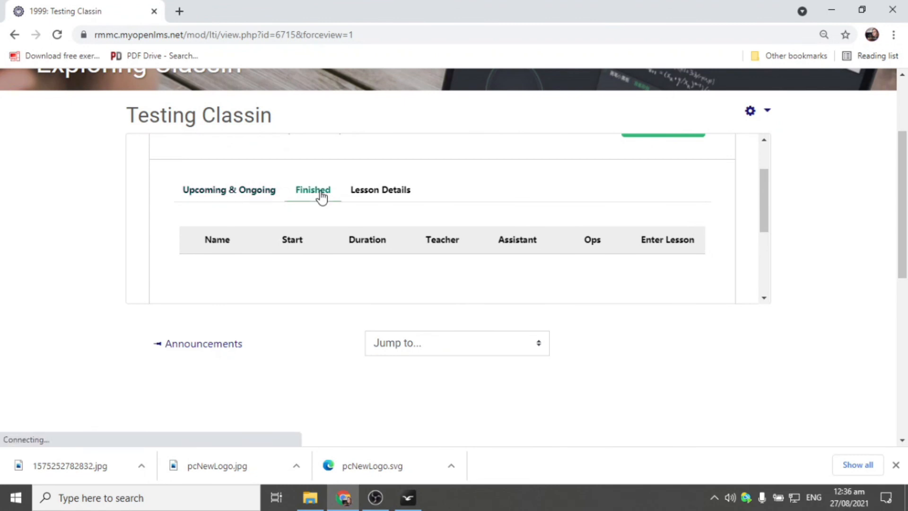
scroll(457, 213, down, 1)
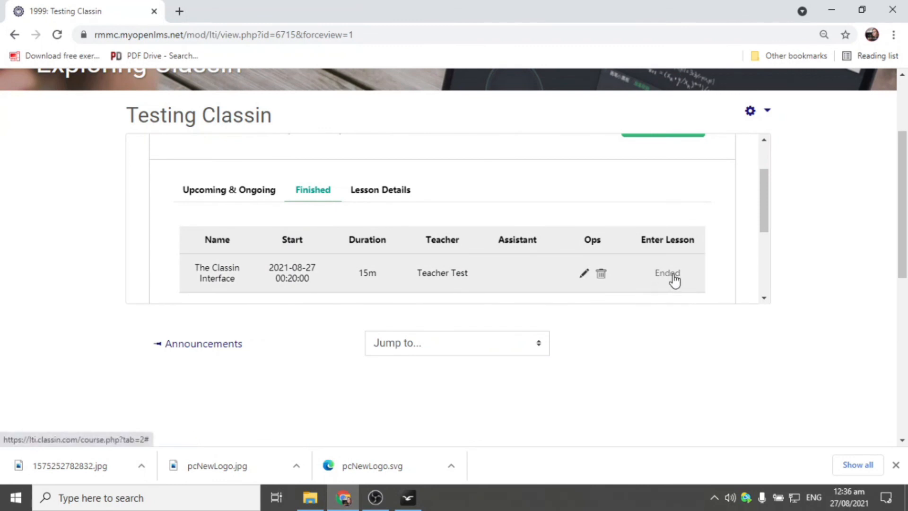
scroll(677, 278, up, 1)
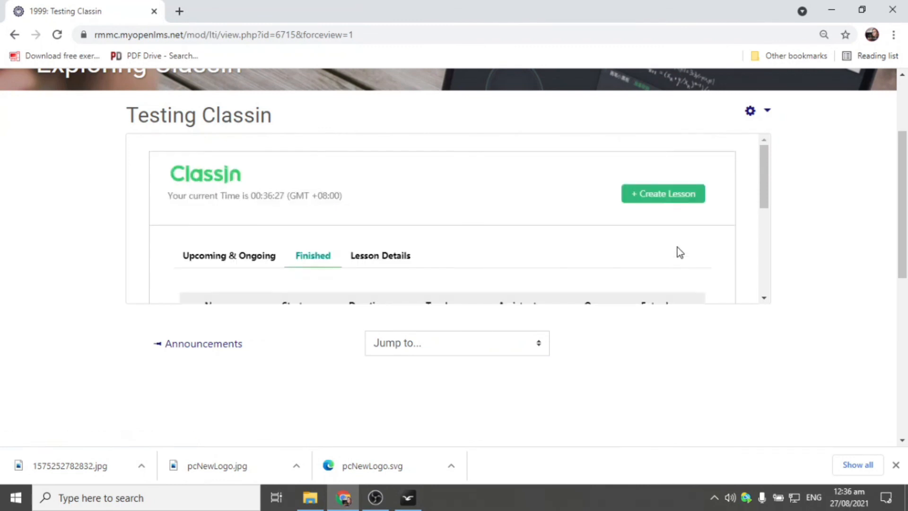
scroll(679, 252, down, 2)
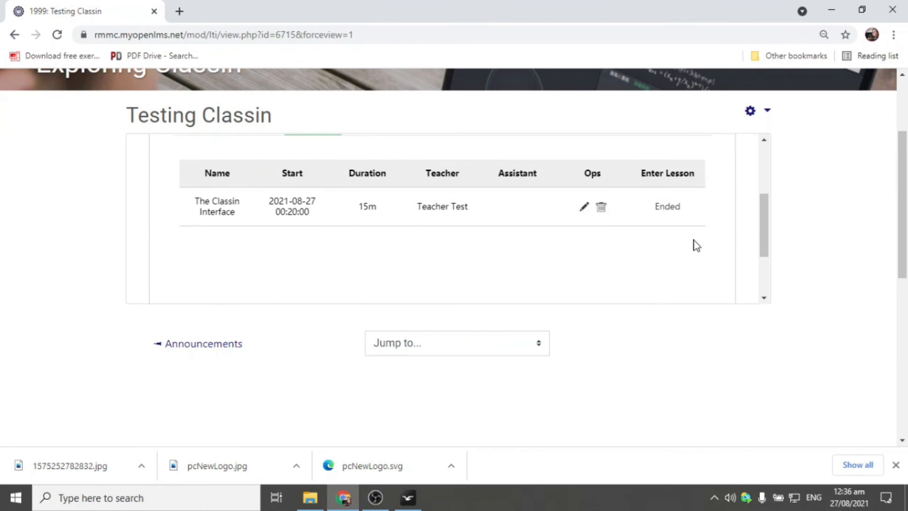
scroll(345, 198, up, 2)
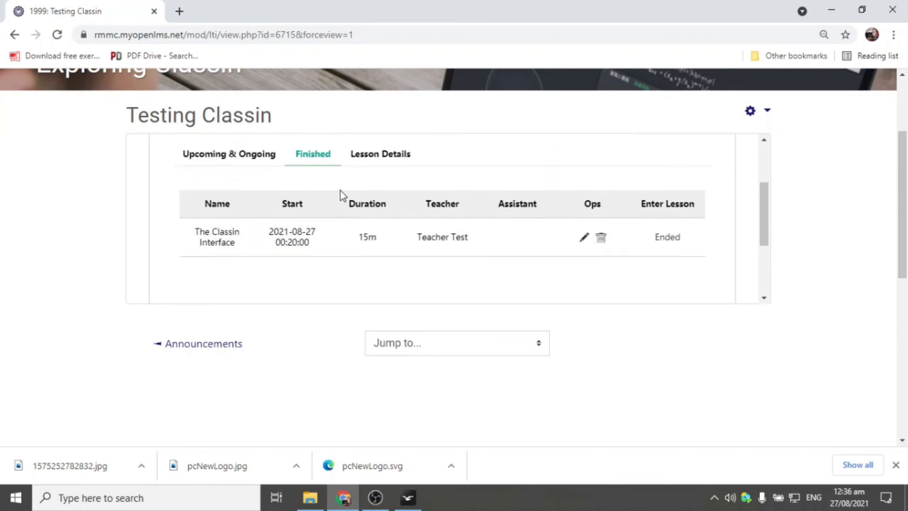
scroll(344, 209, down, 2)
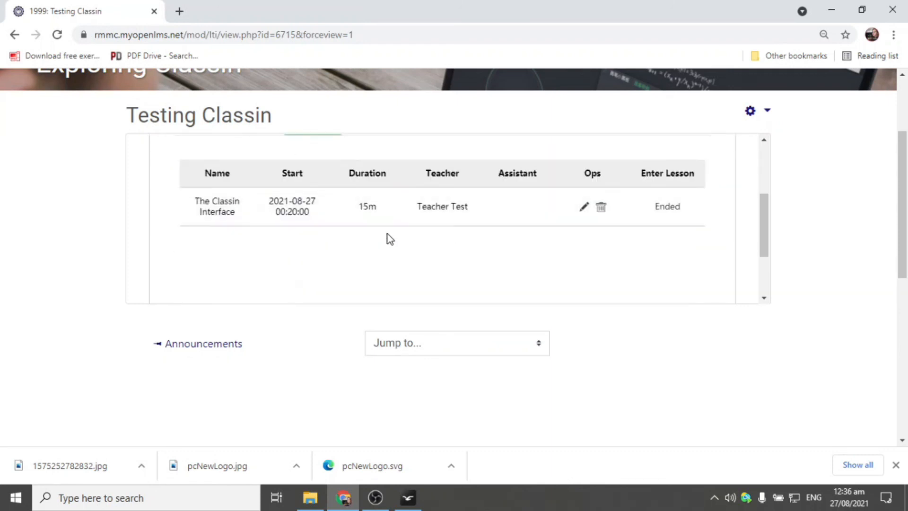
scroll(300, 209, up, 1)
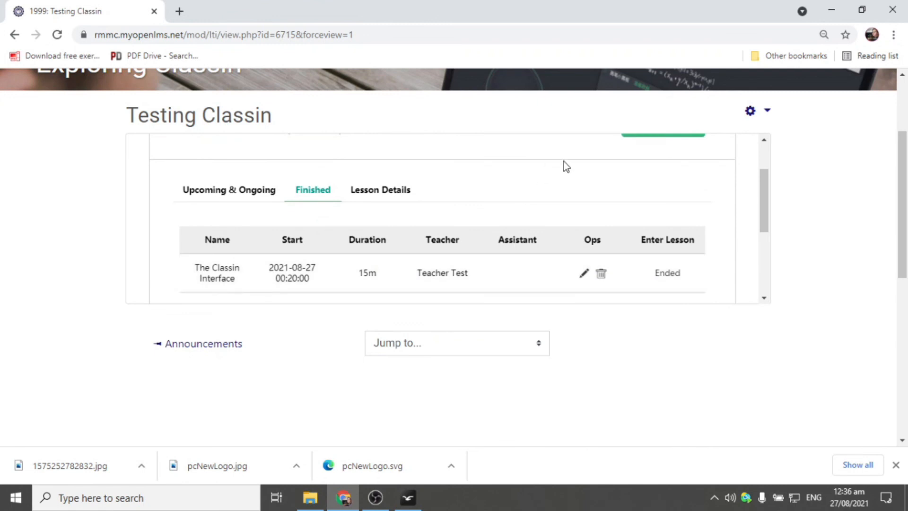
scroll(591, 157, up, 1)
click(645, 192)
scroll(594, 189, down, 4)
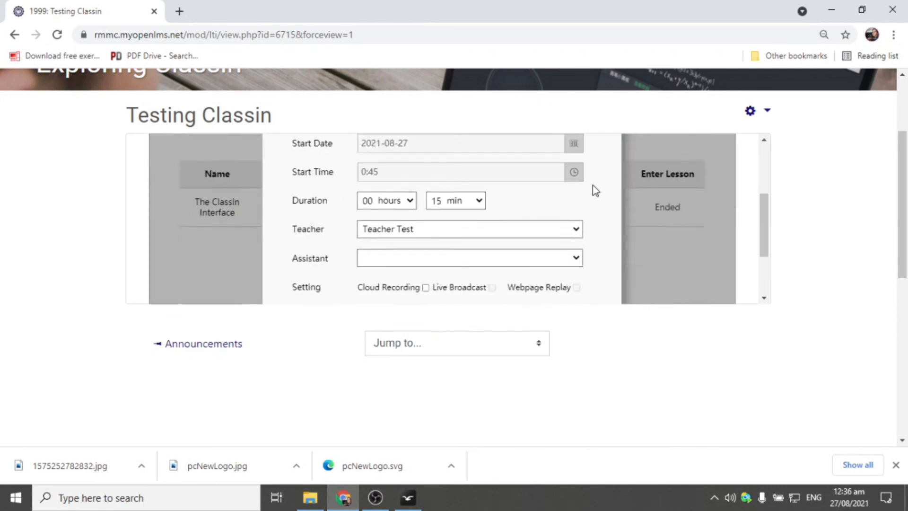
click(426, 191)
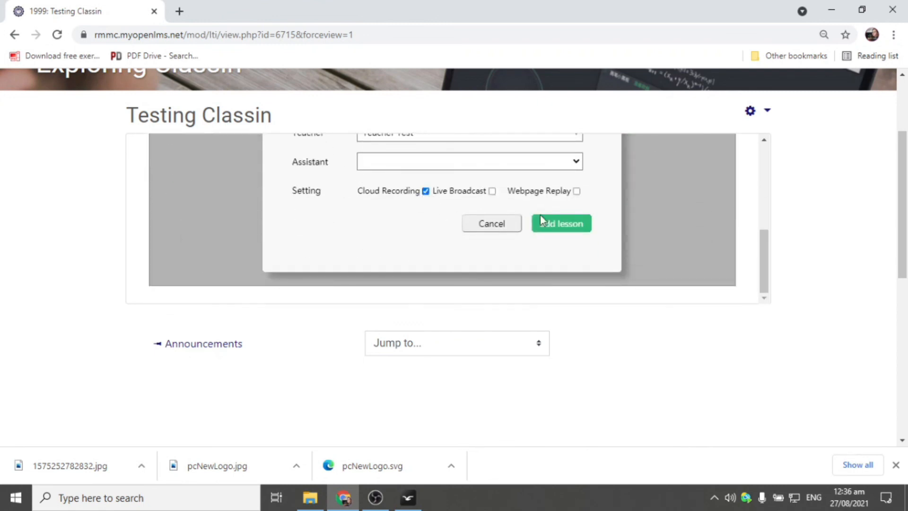
click(576, 191)
click(494, 226)
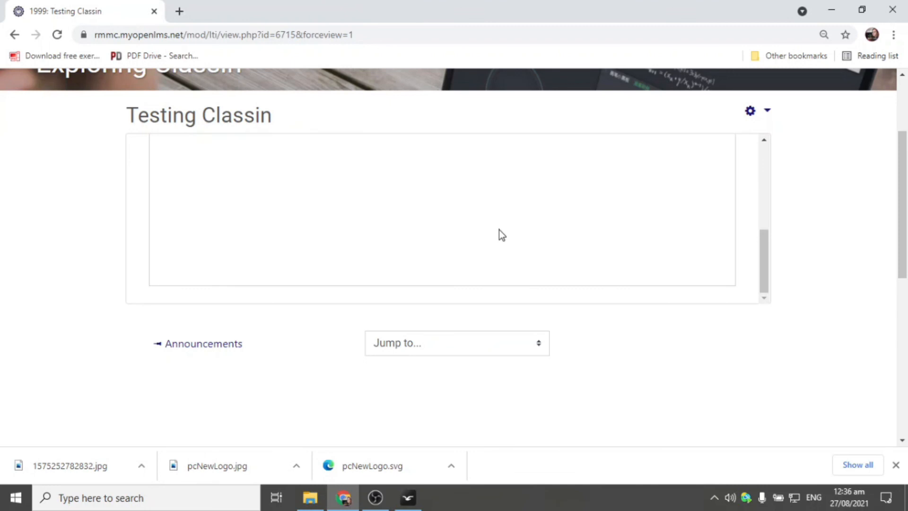
drag(762, 250, 761, 146)
scroll(562, 227, down, 2)
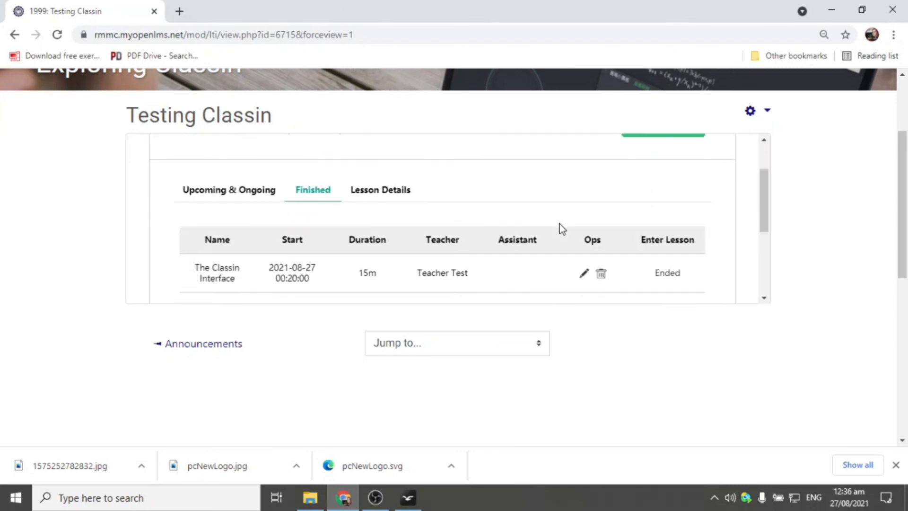
scroll(561, 229, down, 3)
scroll(560, 228, up, 3)
mouse_move(759, 197)
mouse_down()
mouse_move(759, 220)
mouse_move(756, 197)
mouse_up()
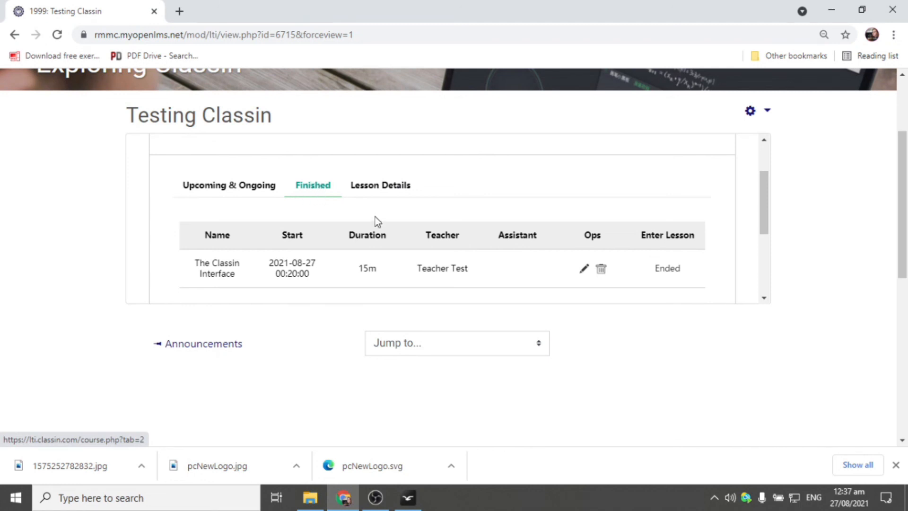
scroll(375, 217, down, 2)
scroll(376, 215, up, 1)
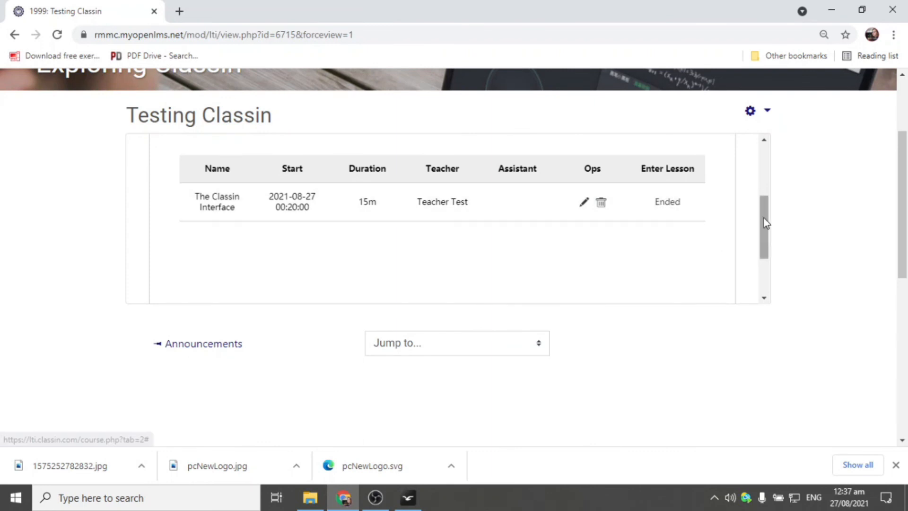
mouse_move(767, 228)
mouse_down()
mouse_move(759, 172)
mouse_move(759, 220)
mouse_up()
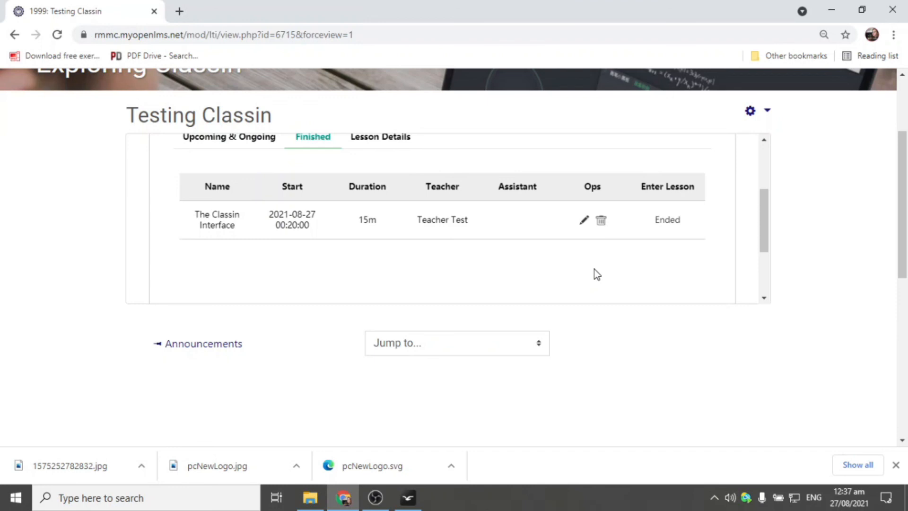
click(406, 502)
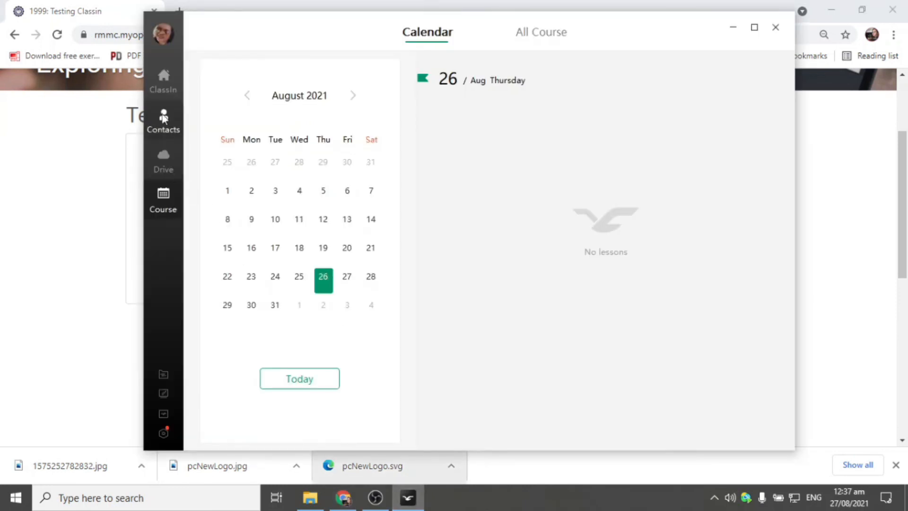
click(162, 82)
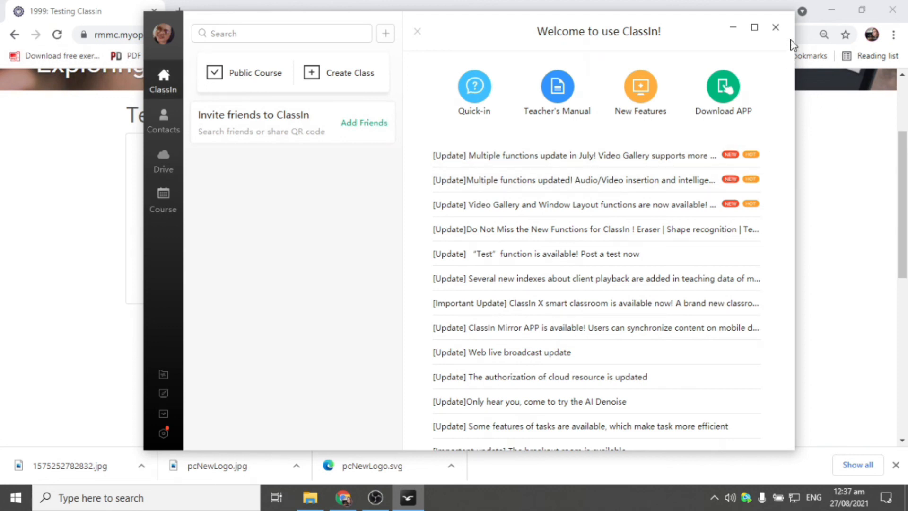
drag(475, 26, 403, 43)
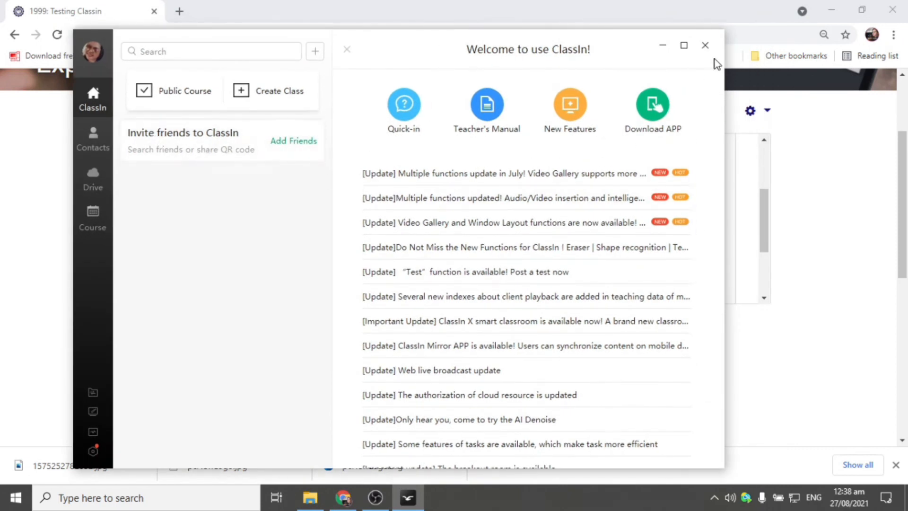
click(704, 46)
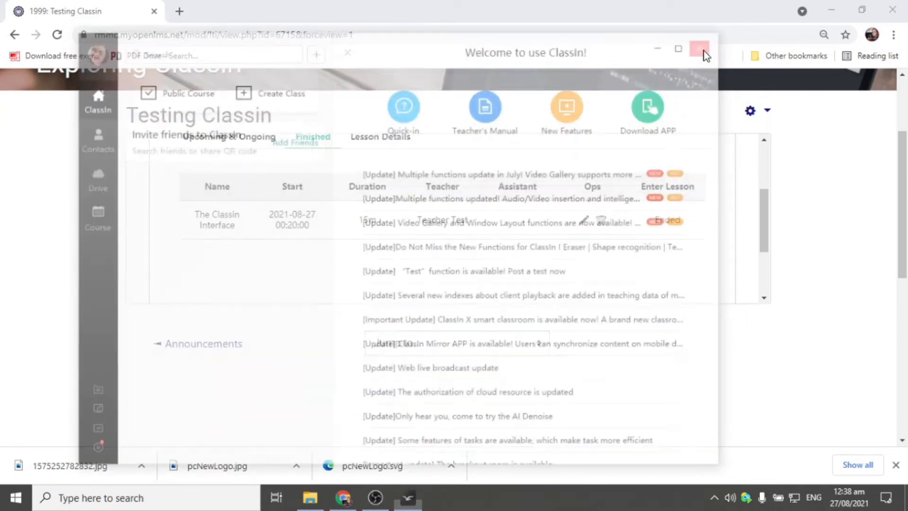